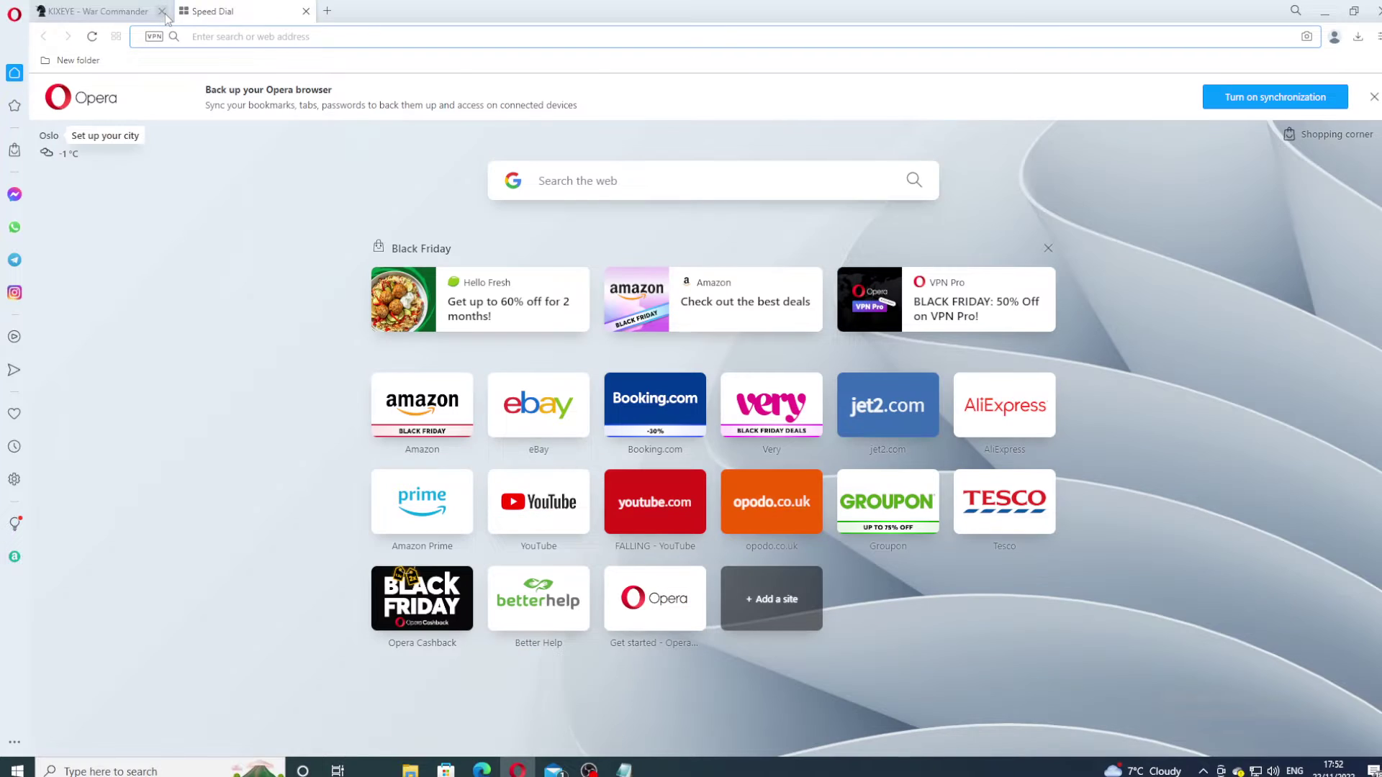
Close the War Commander tab stuck on Authenticating and bring up the Notepad troubleshooting steps.
click(76, 13)
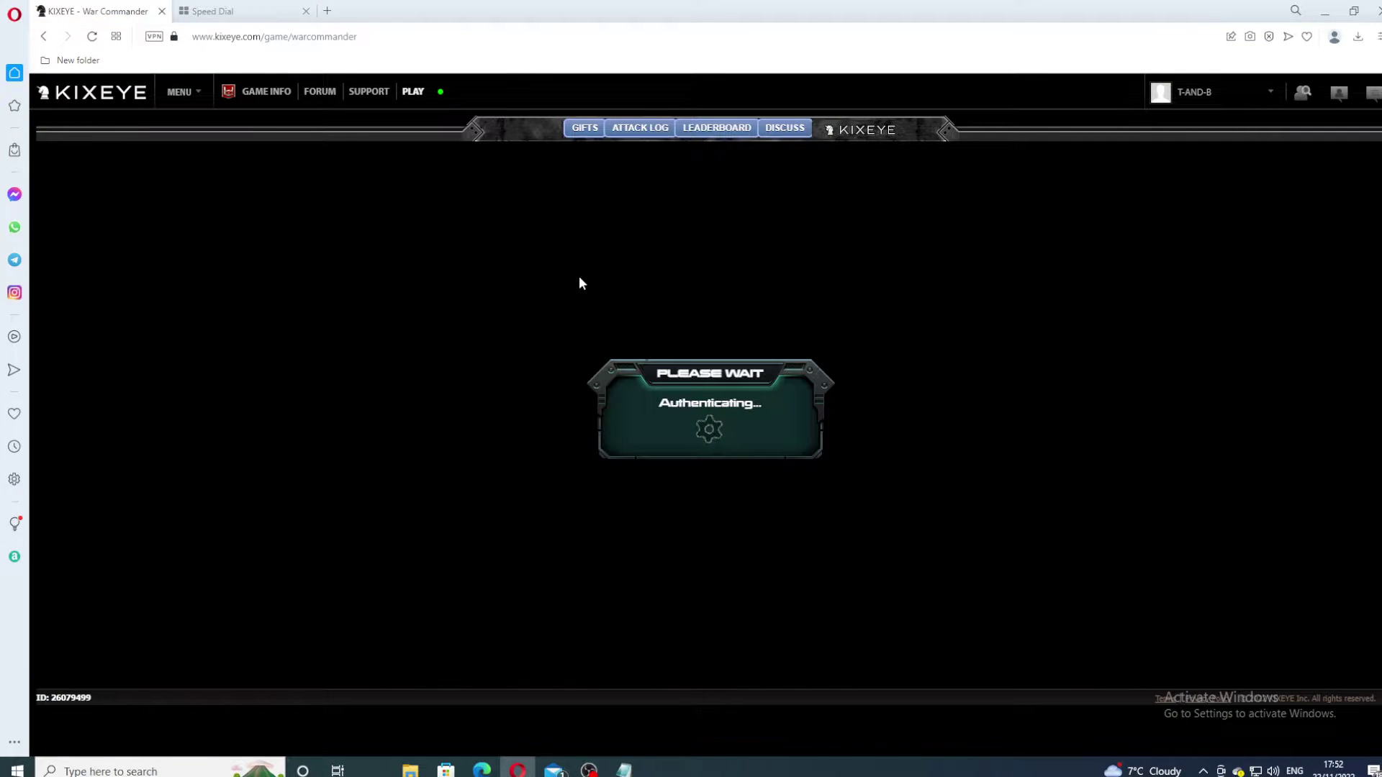
click(162, 11)
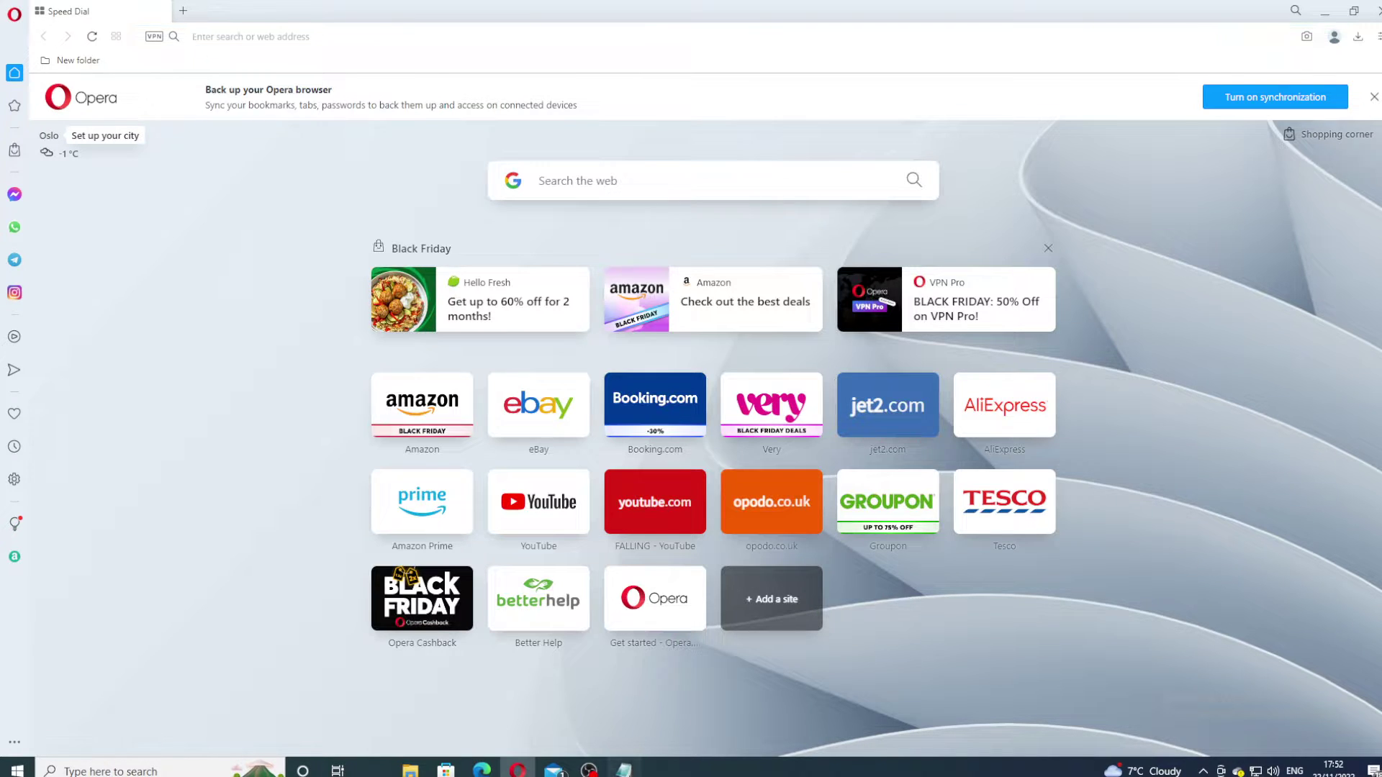
click(623, 770)
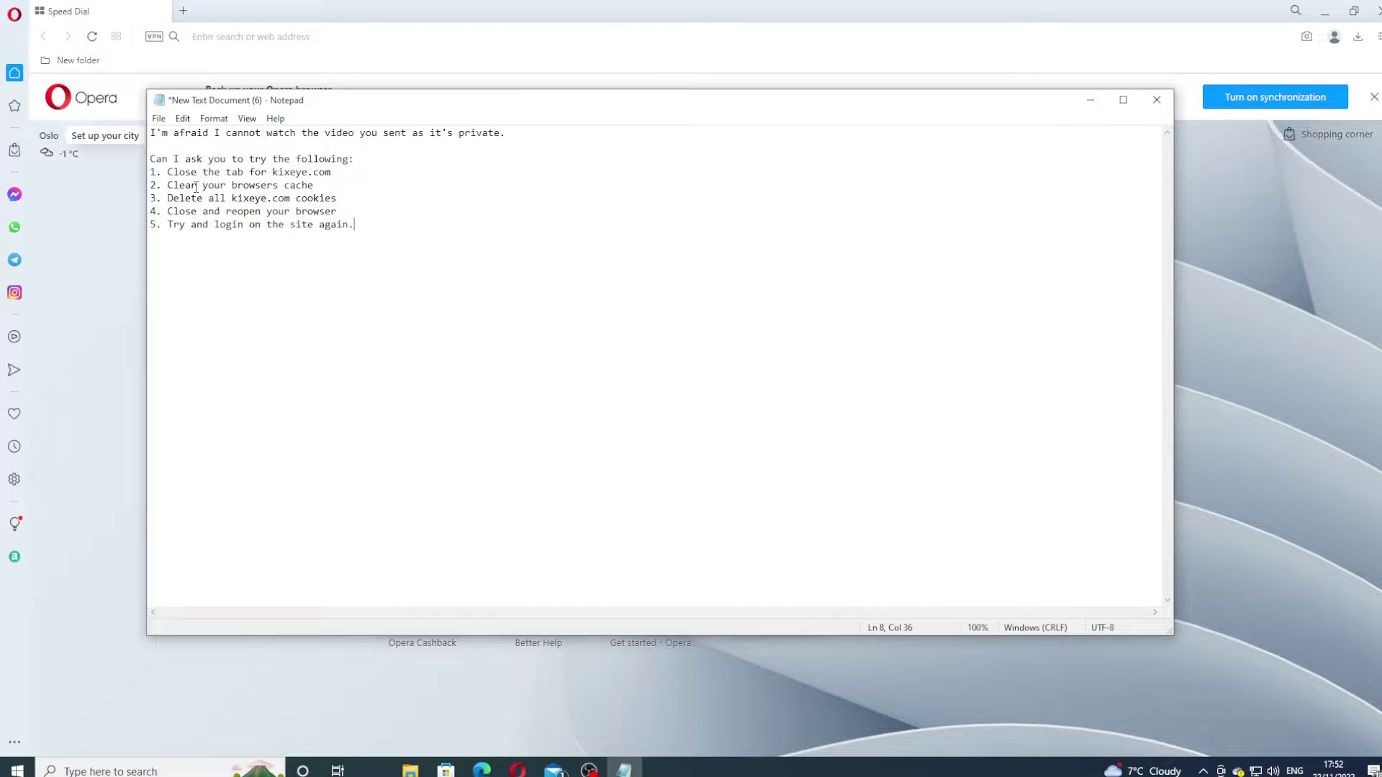
Open Clear browsing data from the History submenu of Opera's main menu.
click(90, 261)
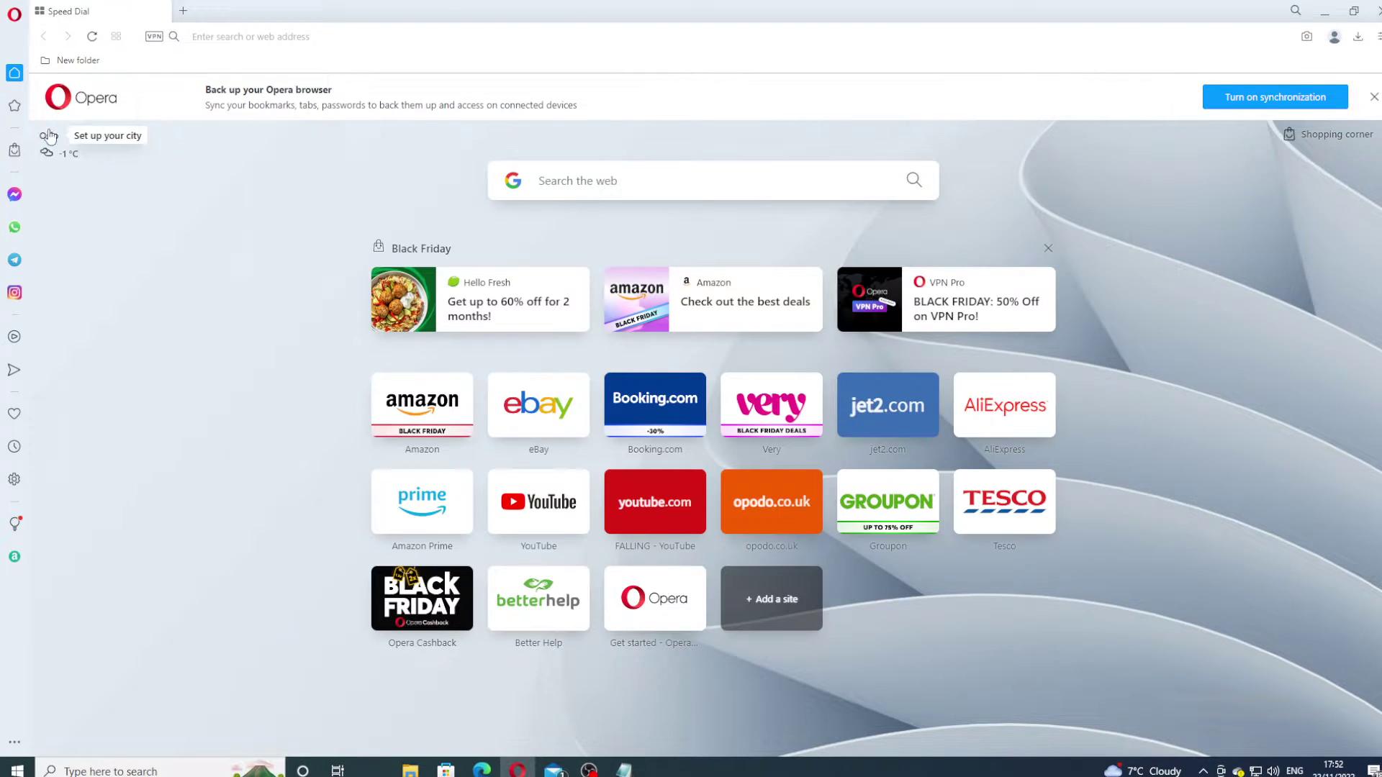
click(14, 16)
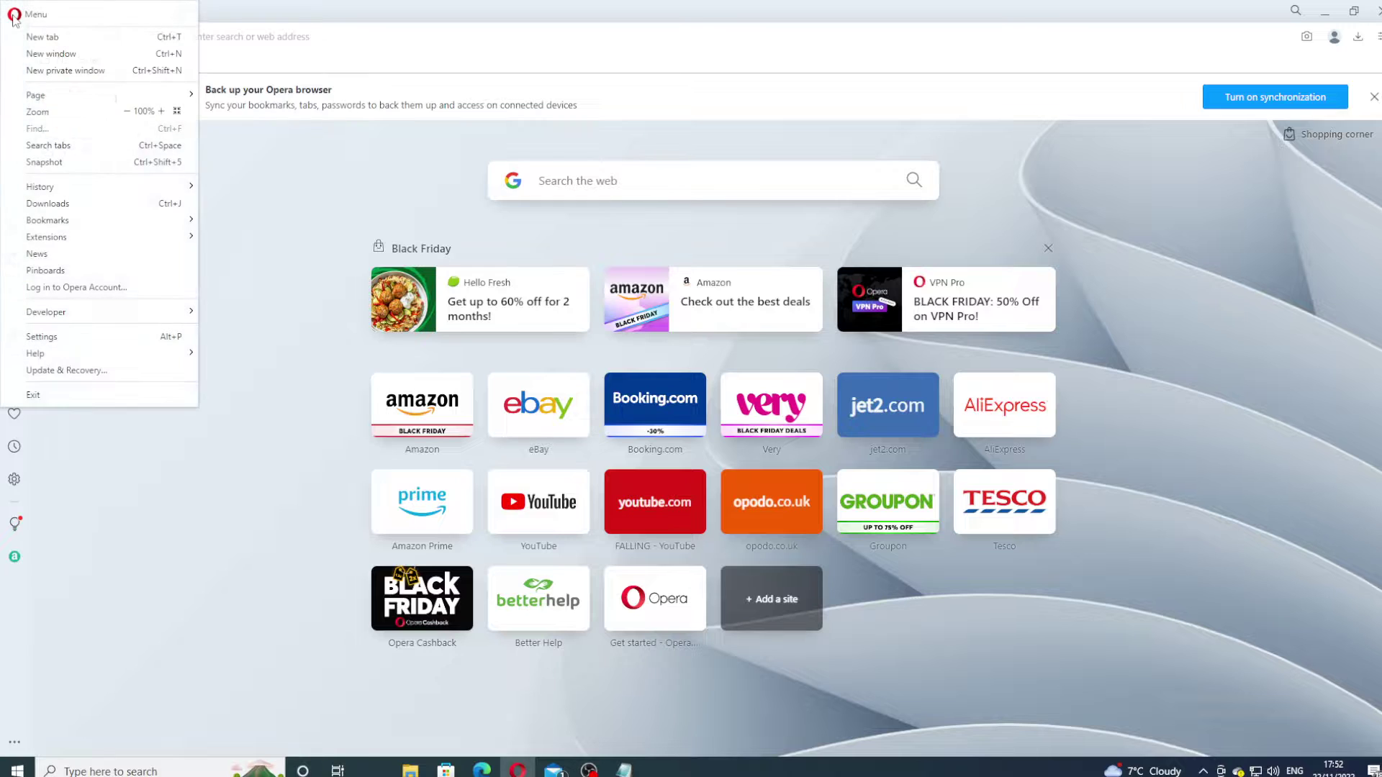
mouse_move(96, 193)
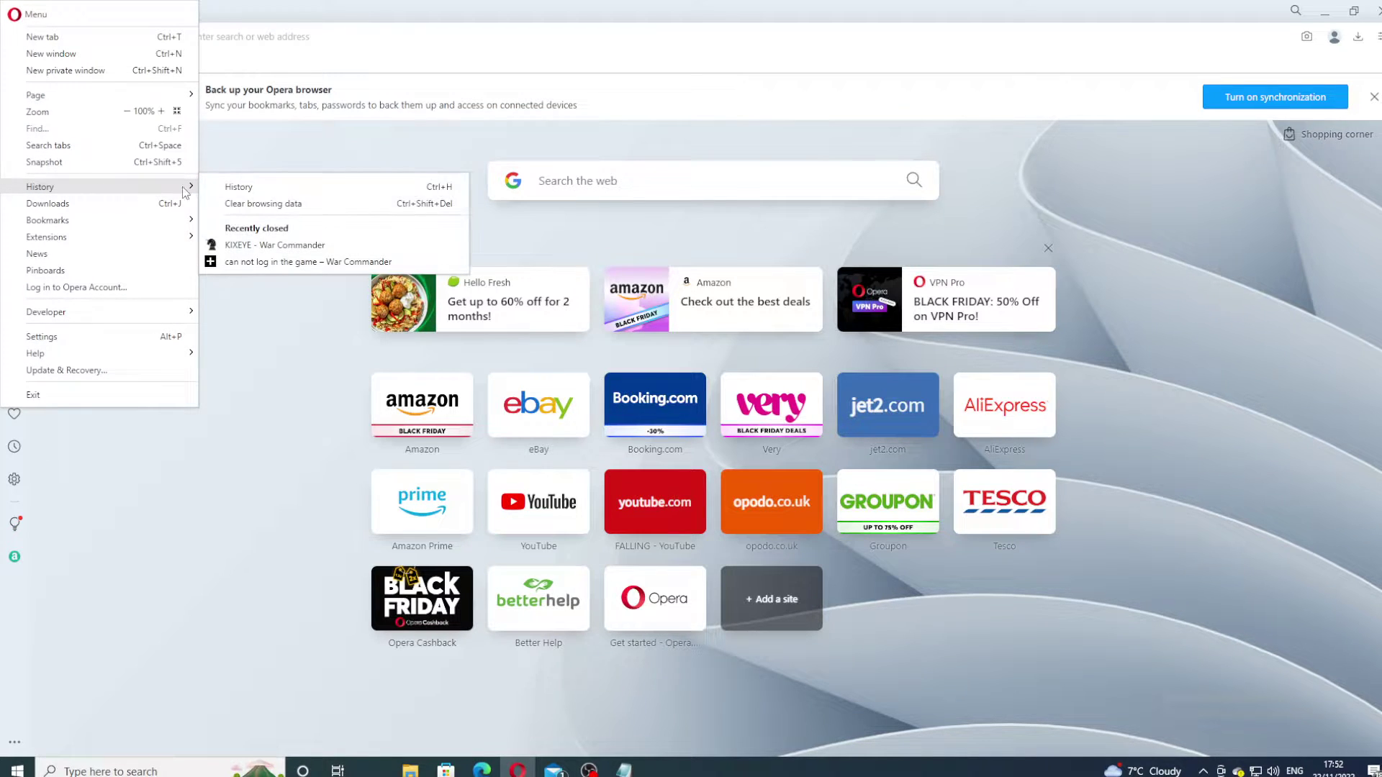
click(300, 207)
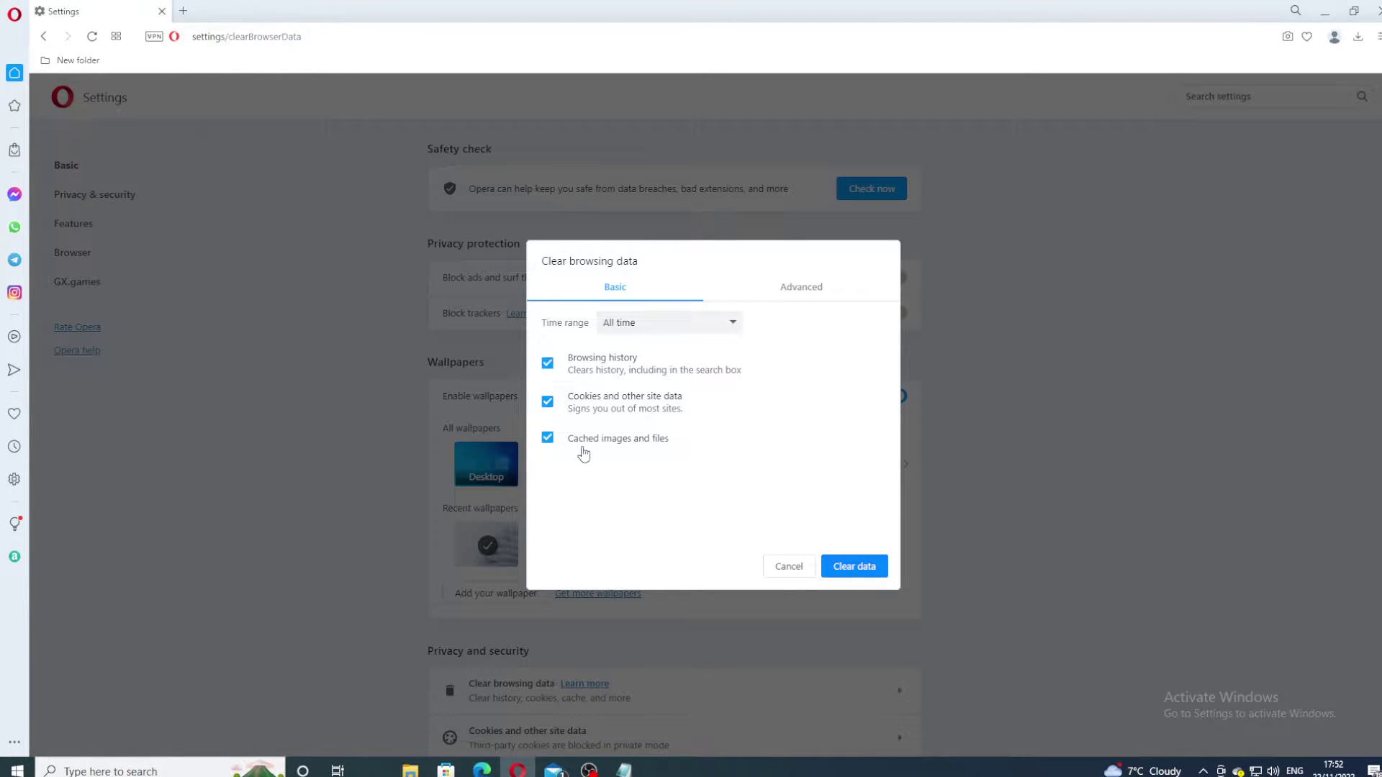
On the Advanced tab, also tick passwords, autofill form data and hosted app data.
click(817, 290)
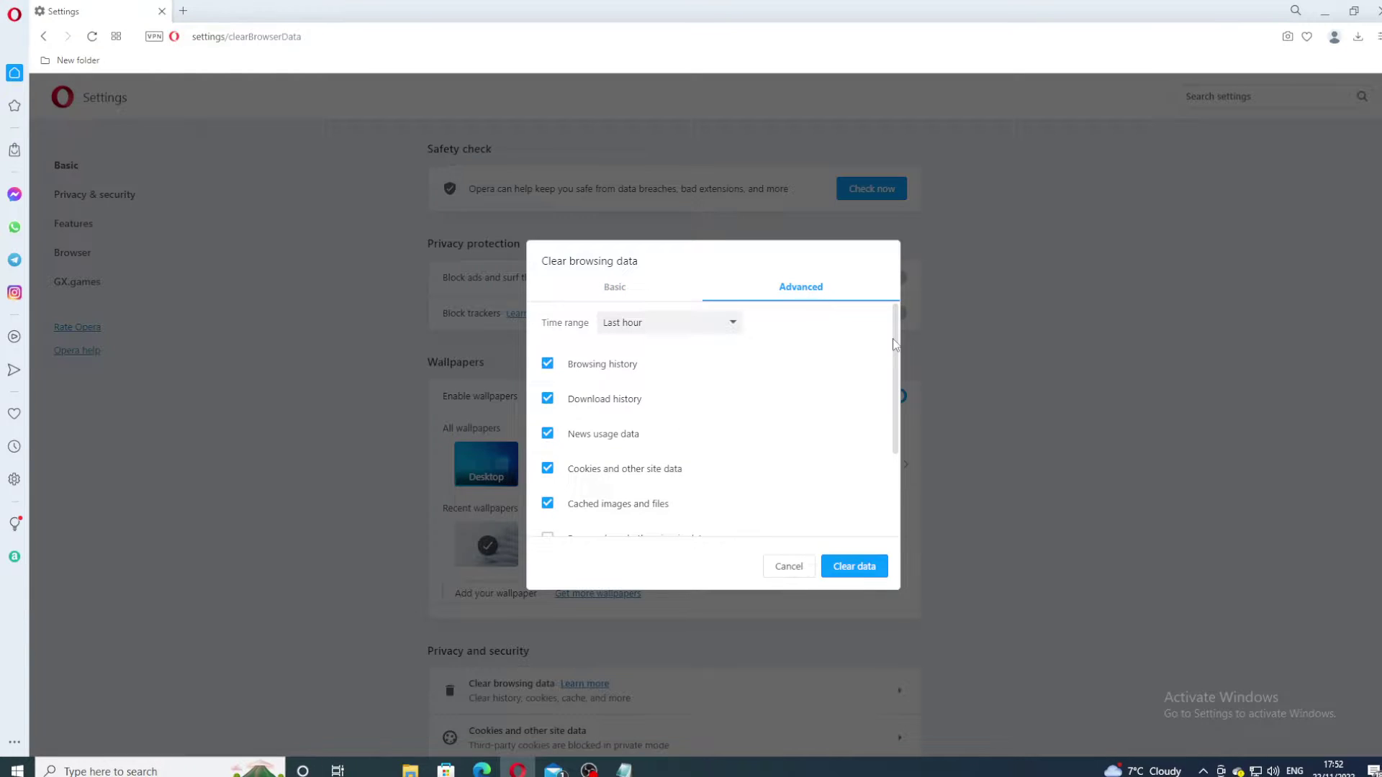
drag(894, 344, 804, 438)
click(548, 415)
click(548, 451)
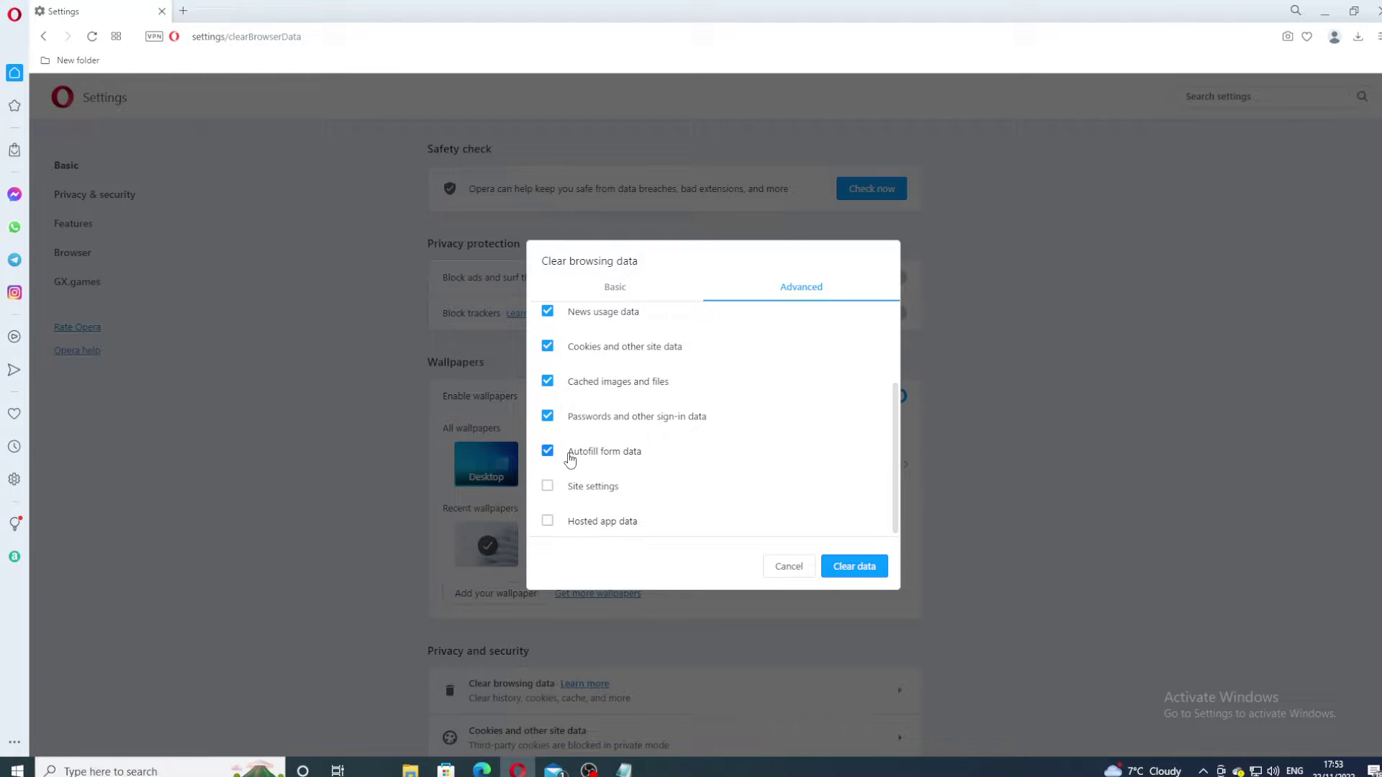
click(547, 520)
scroll(897, 424, down, 1)
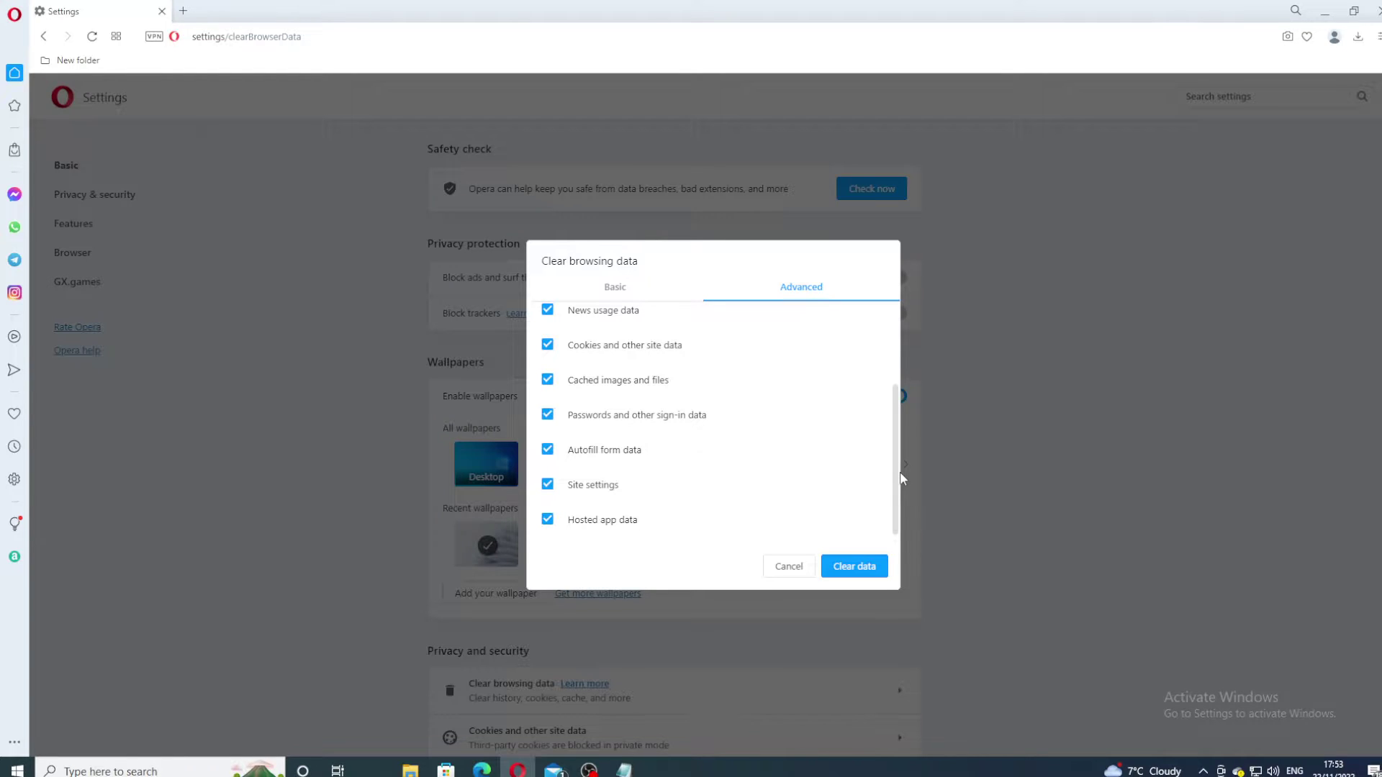
drag(897, 478, 901, 315)
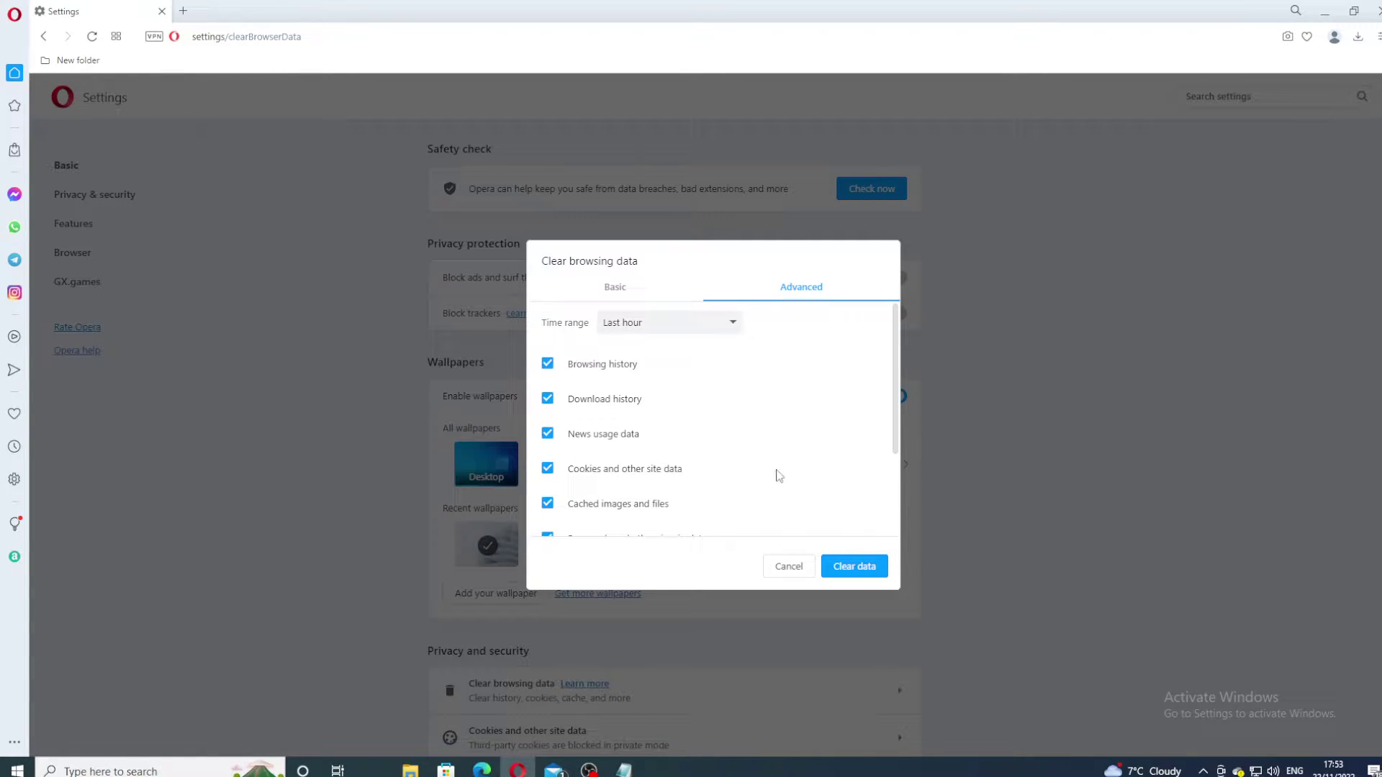
Set the time range to All time and clear the selected browsing data.
click(734, 323)
click(712, 395)
click(855, 567)
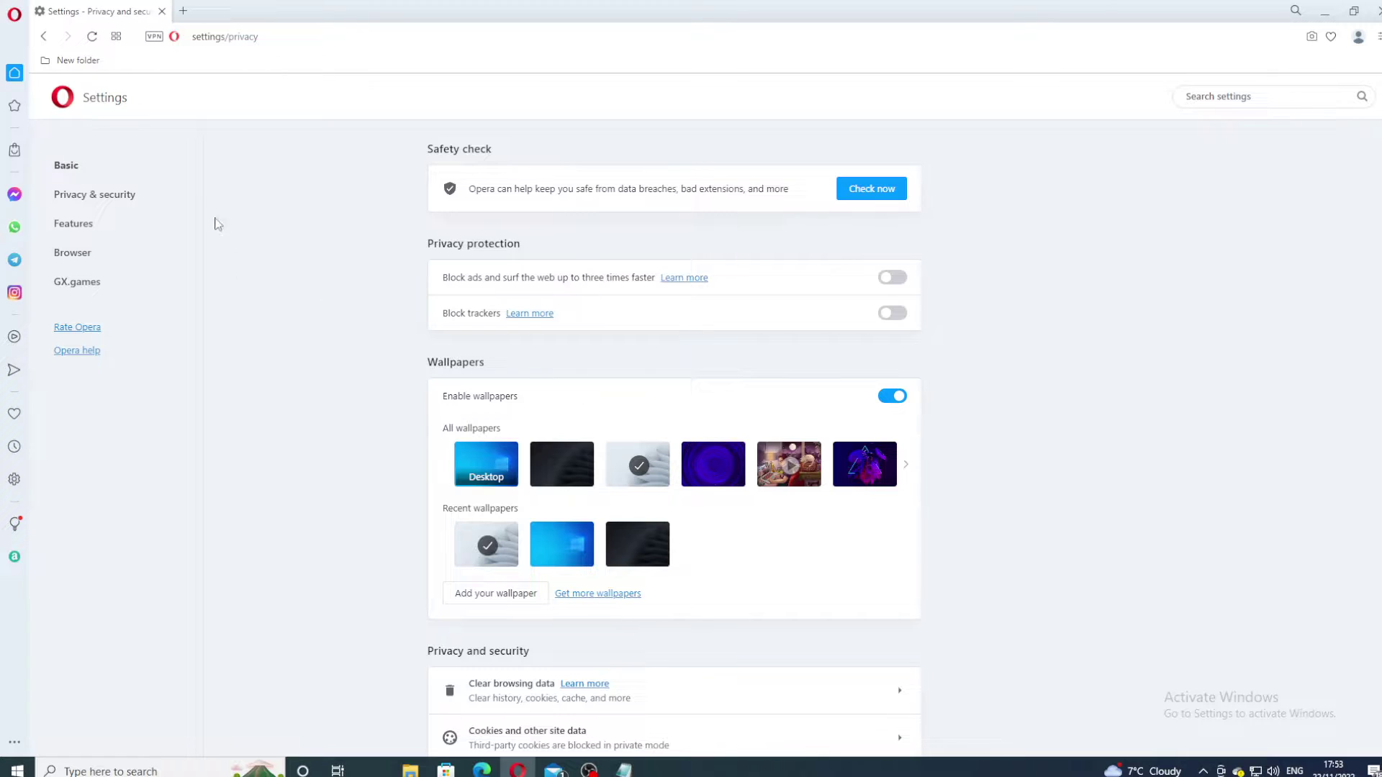
Check the Notepad checklist, then quit Opera completely and relaunch it from the taskbar.
click(636, 767)
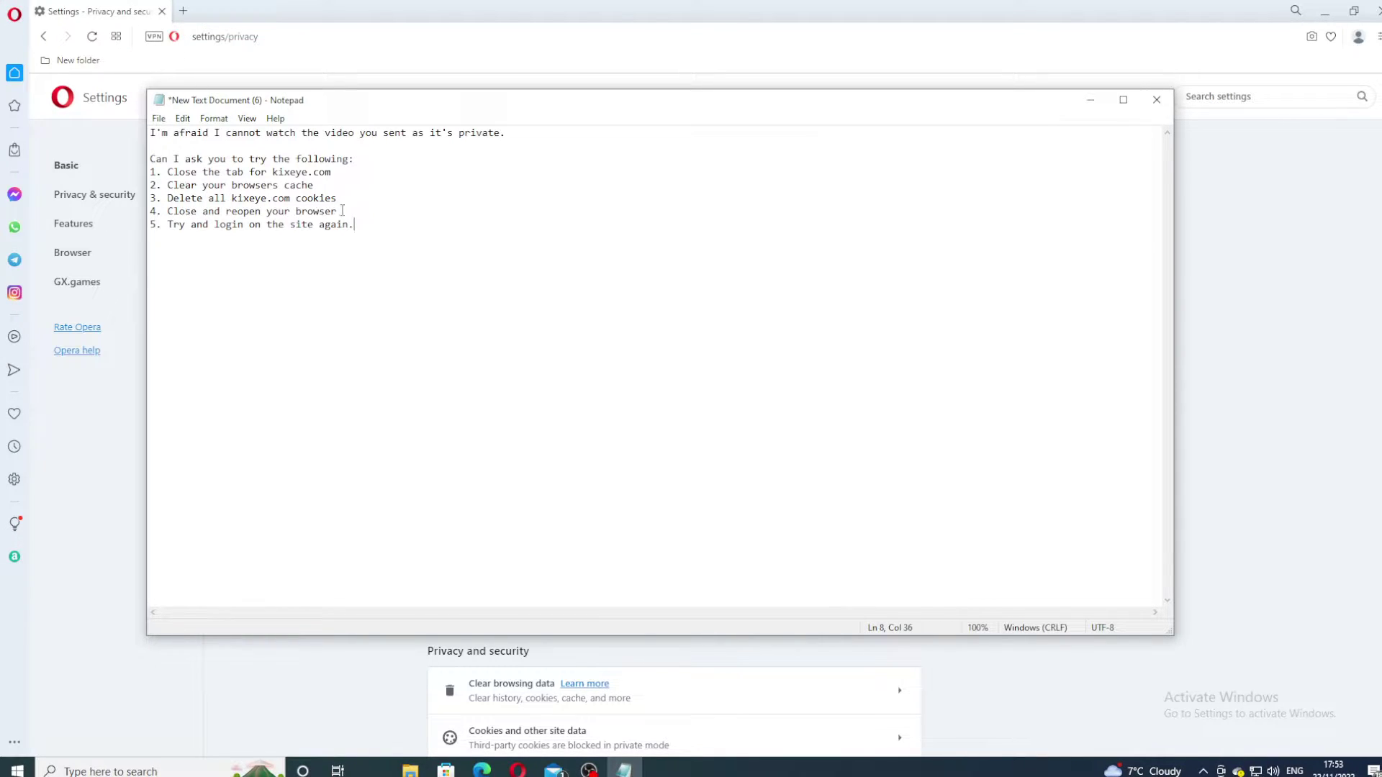
click(1133, 40)
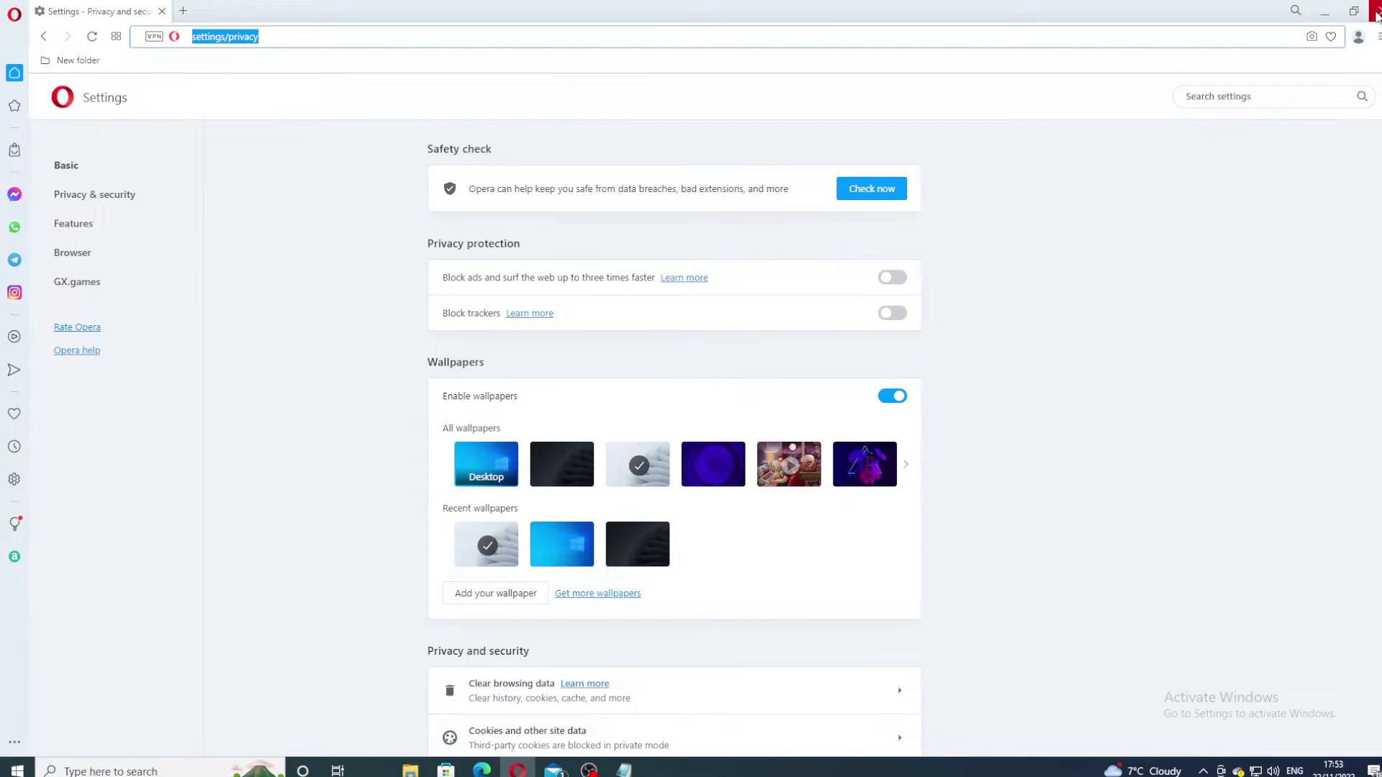
click(1374, 11)
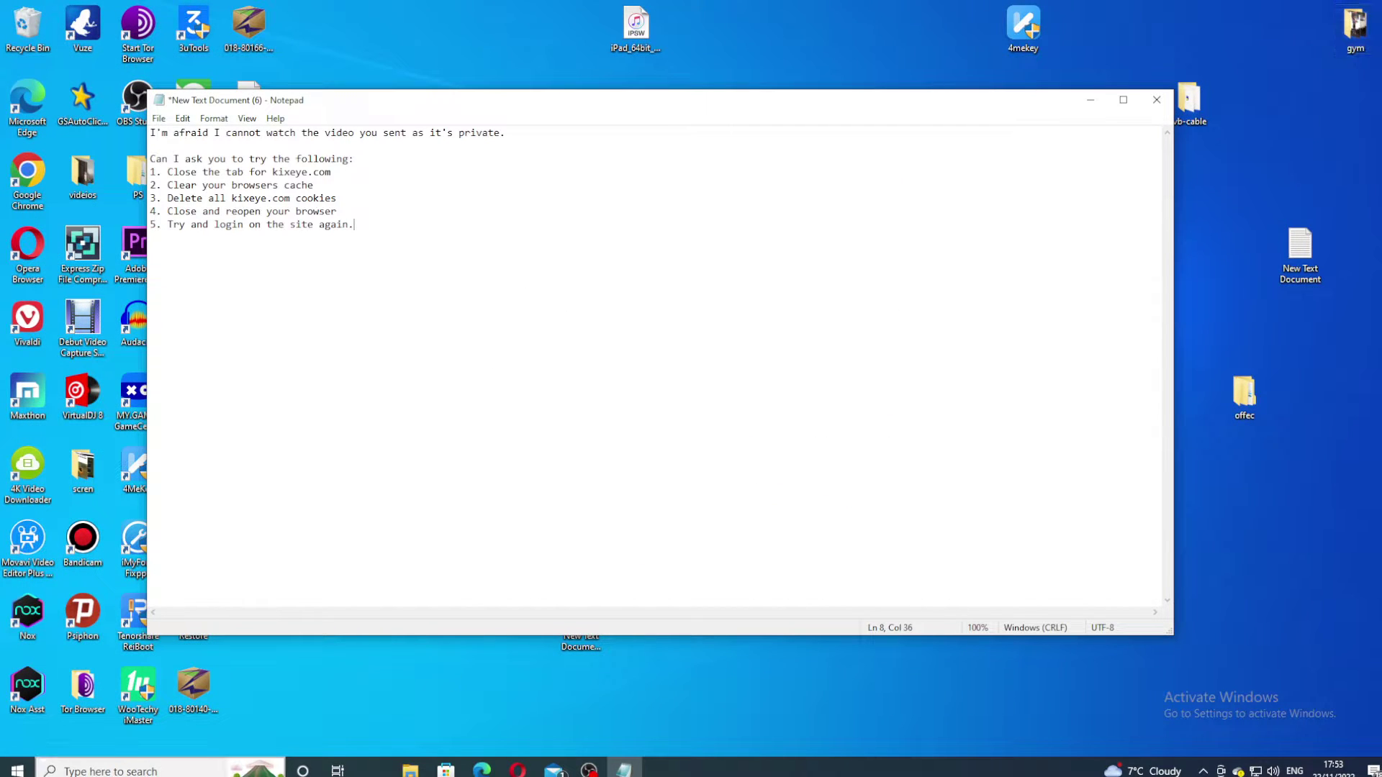
click(144, 770)
click(519, 770)
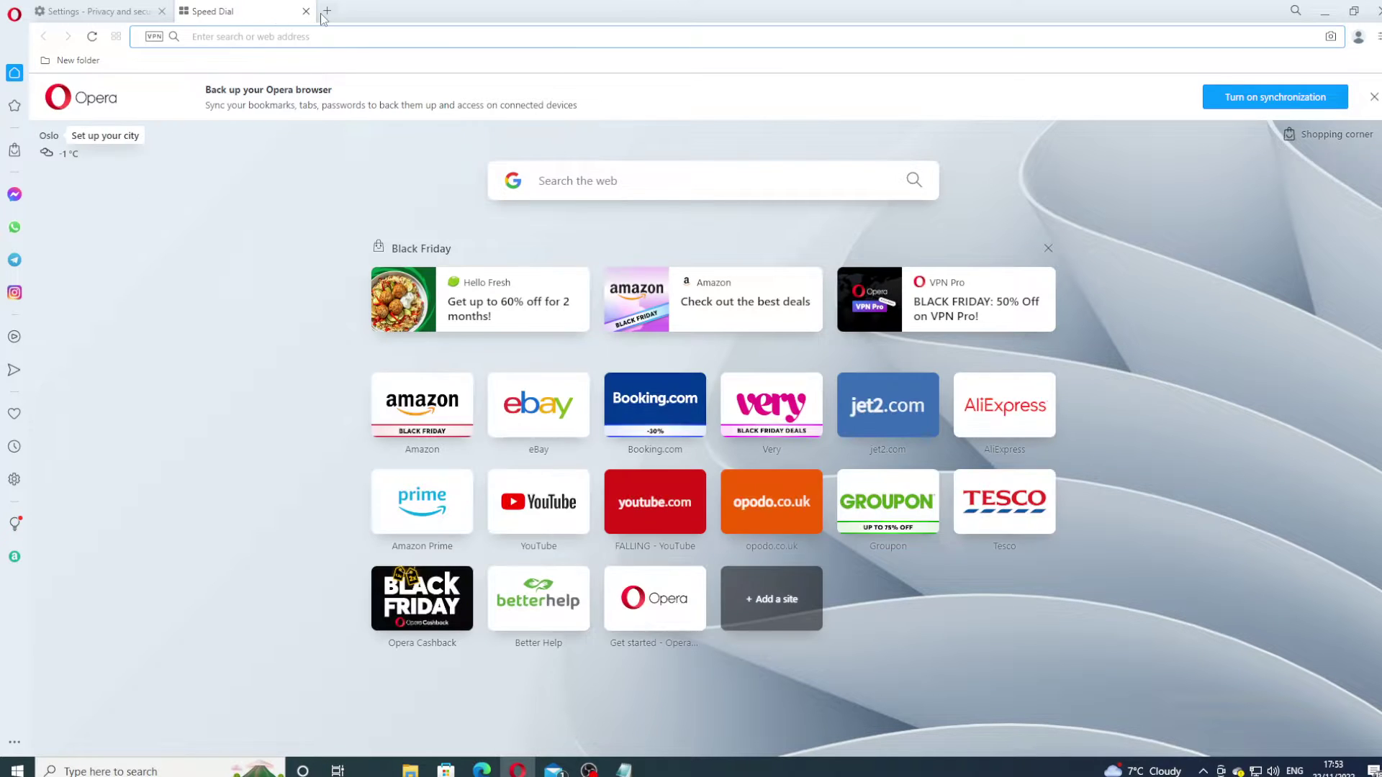
Close the extra Speed Dial tab and load kixeye.com in the address bar.
click(306, 11)
click(316, 40)
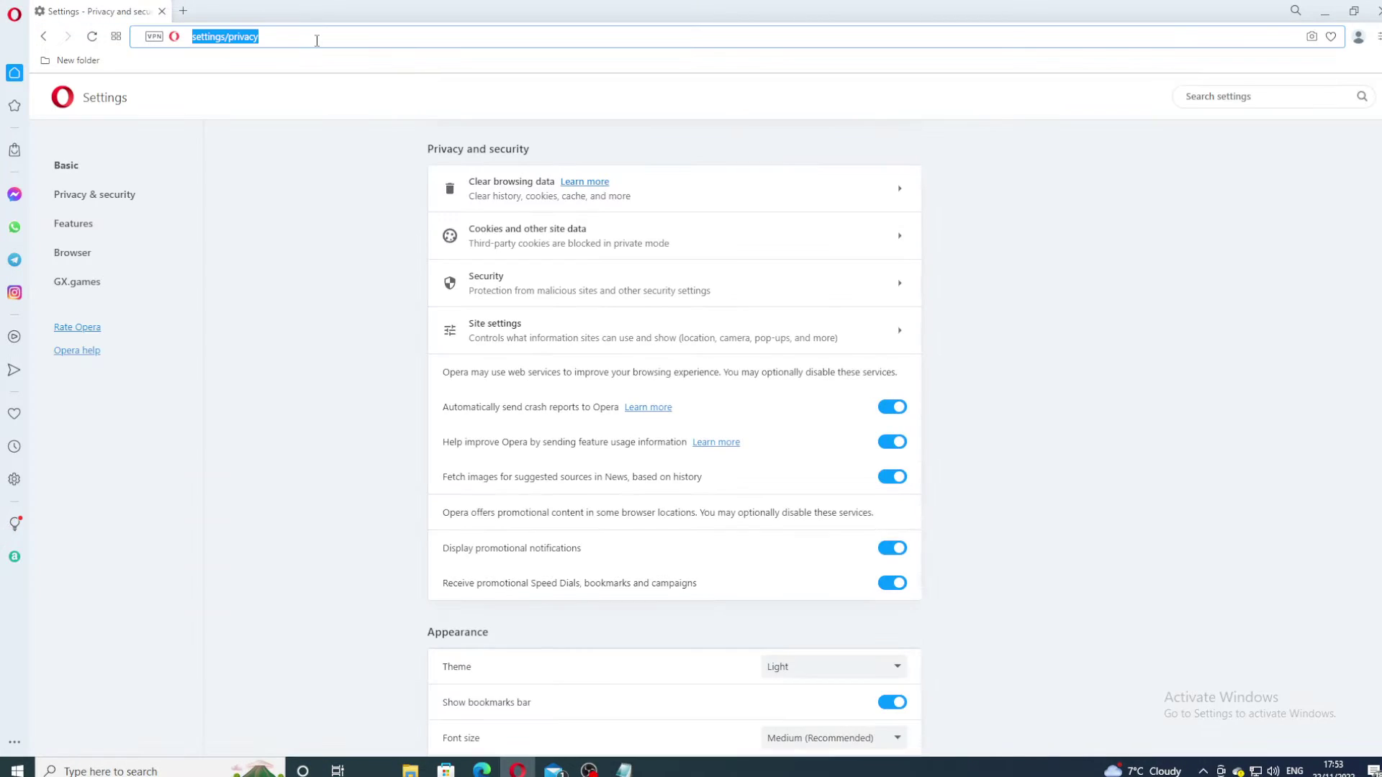
text(kixeye)
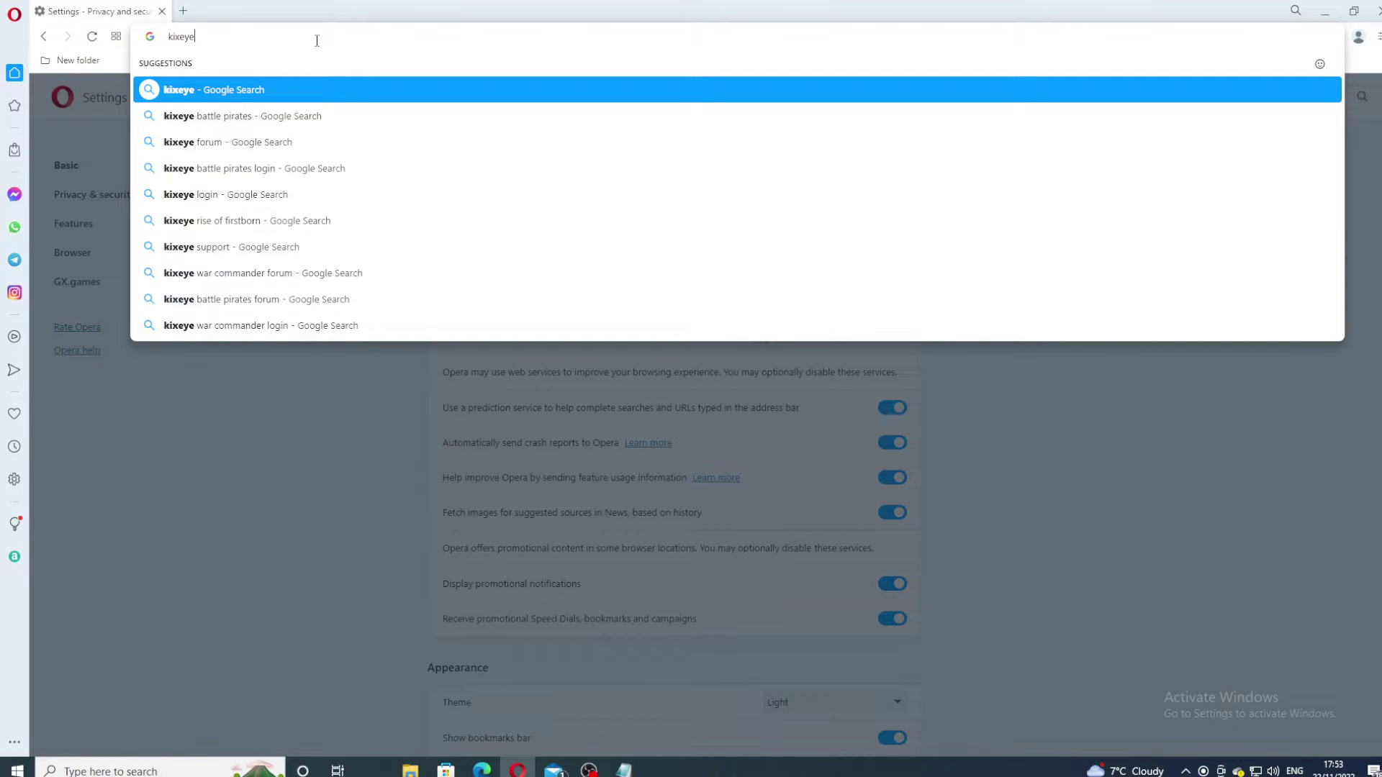
text(.com)
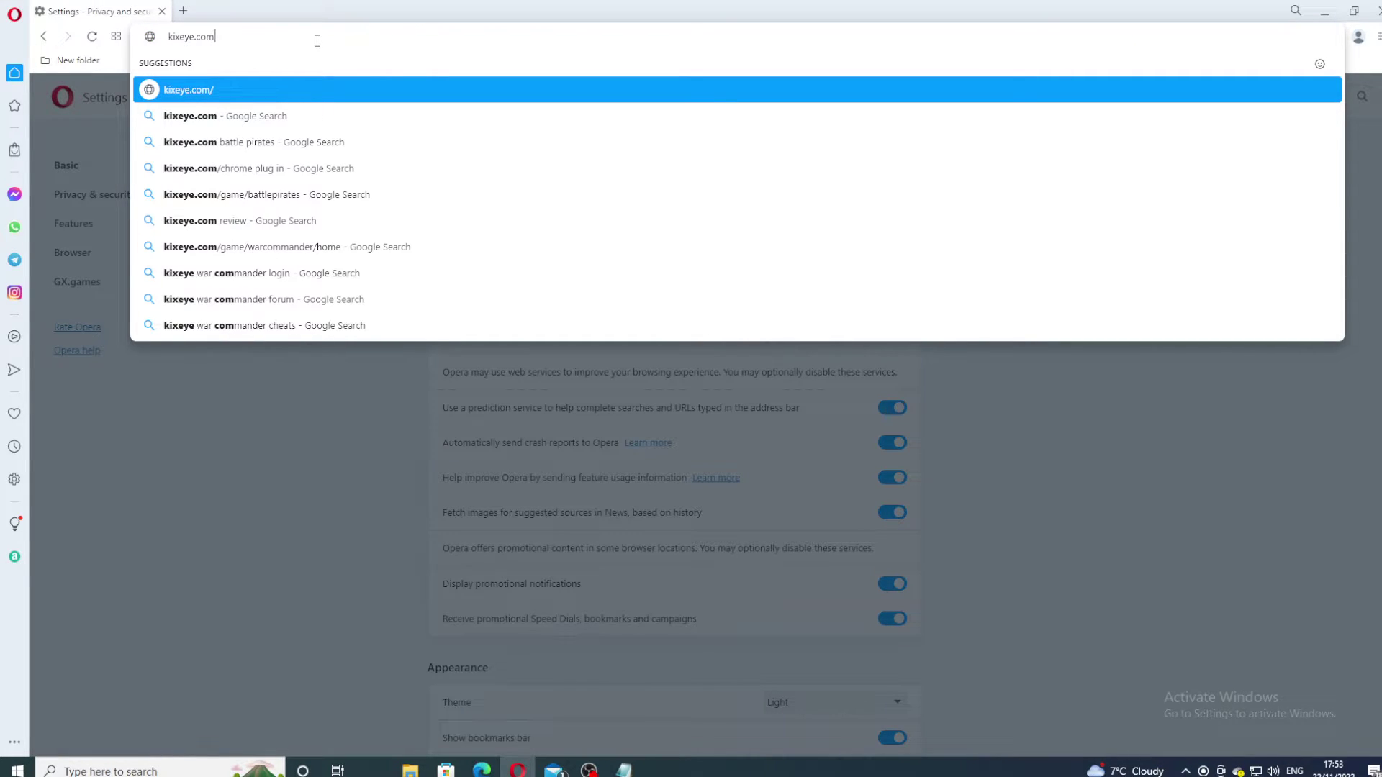
key(Return)
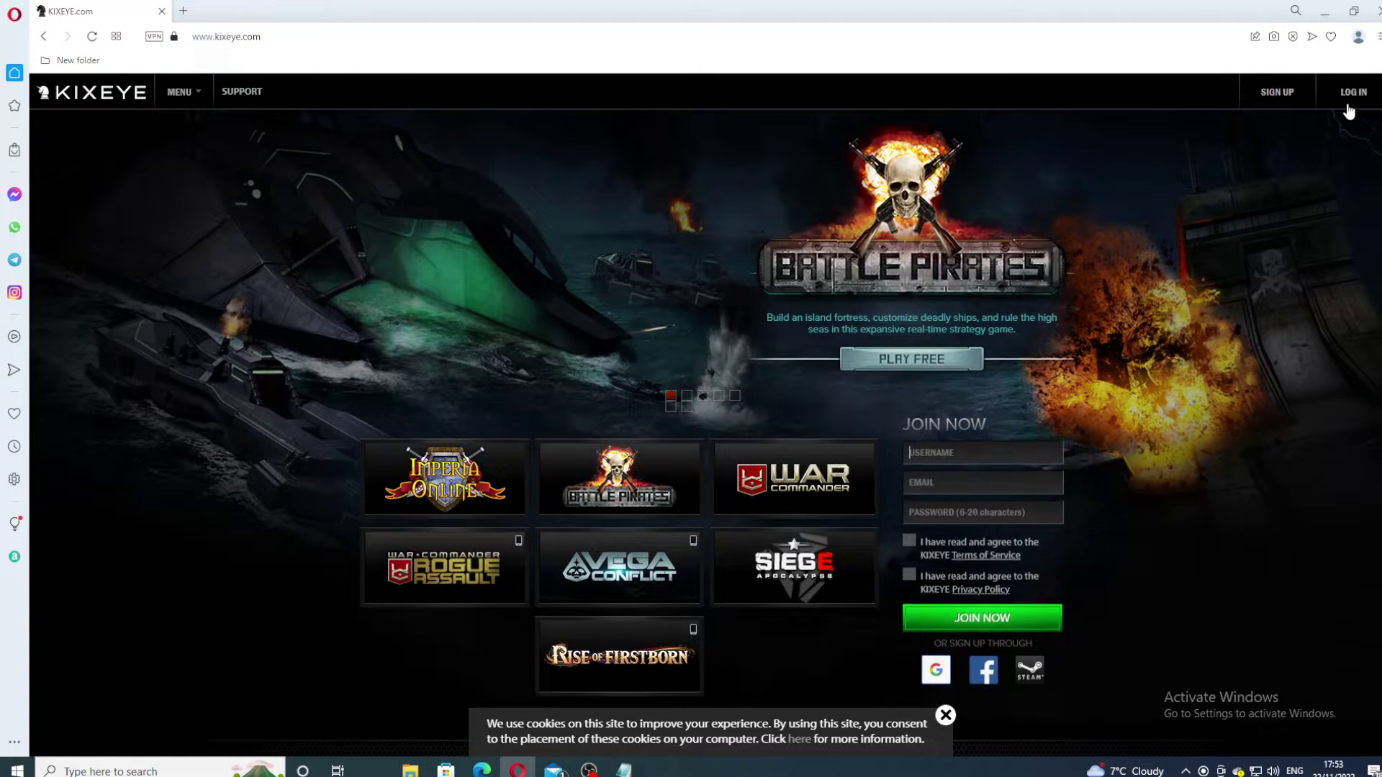
Open the KIXEYE login dialog and enter the account username and password.
click(1351, 93)
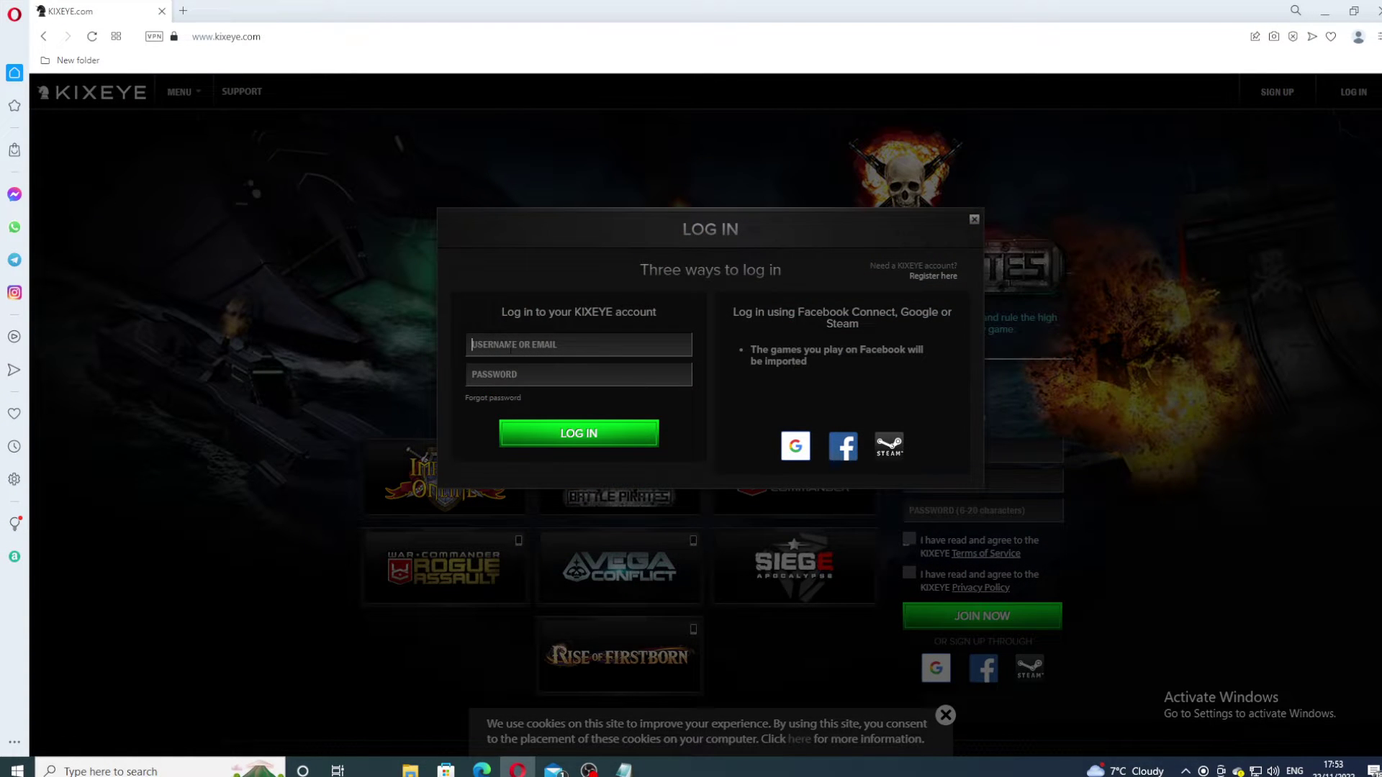
click(511, 348)
text(t)
text(•••)
Submit the login; War Commander loads but stays on Please Wait – Authenticating.
click(569, 440)
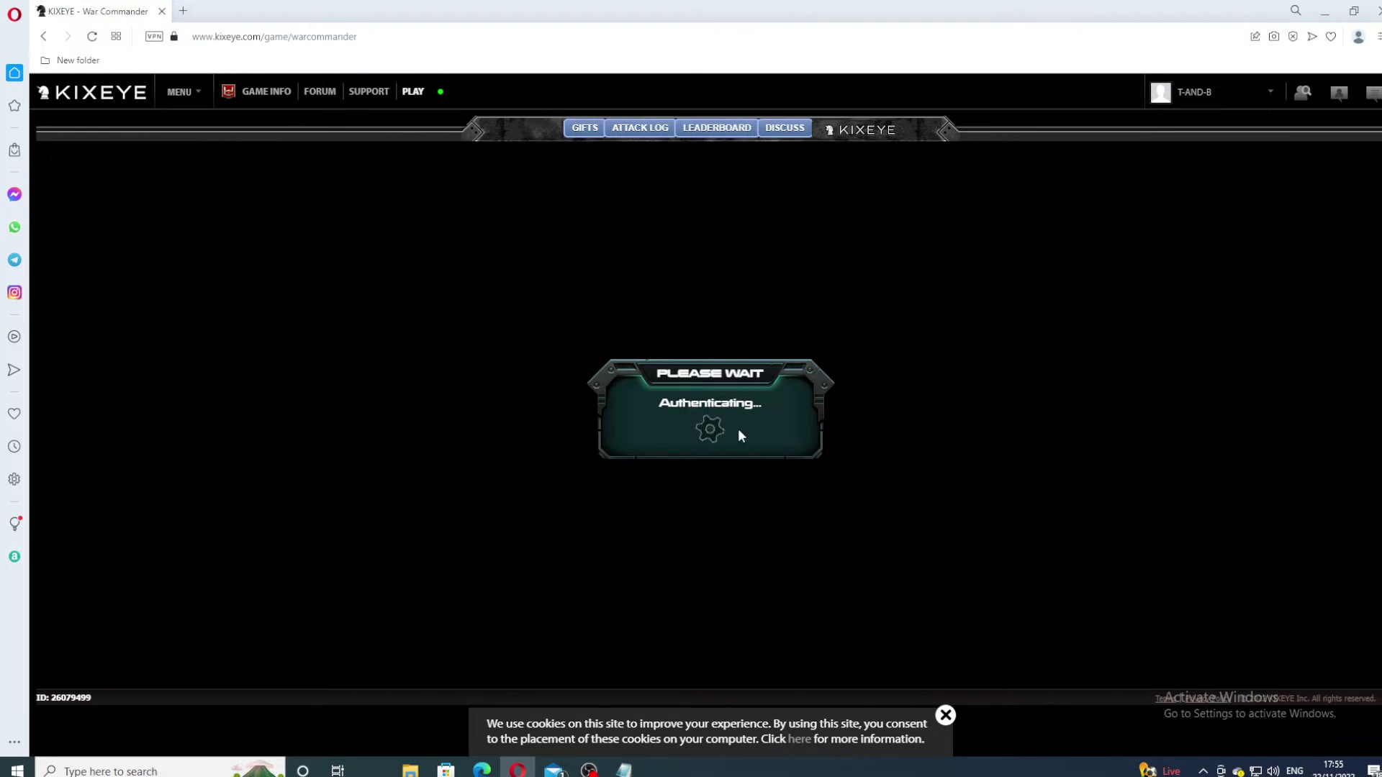
click(799, 739)
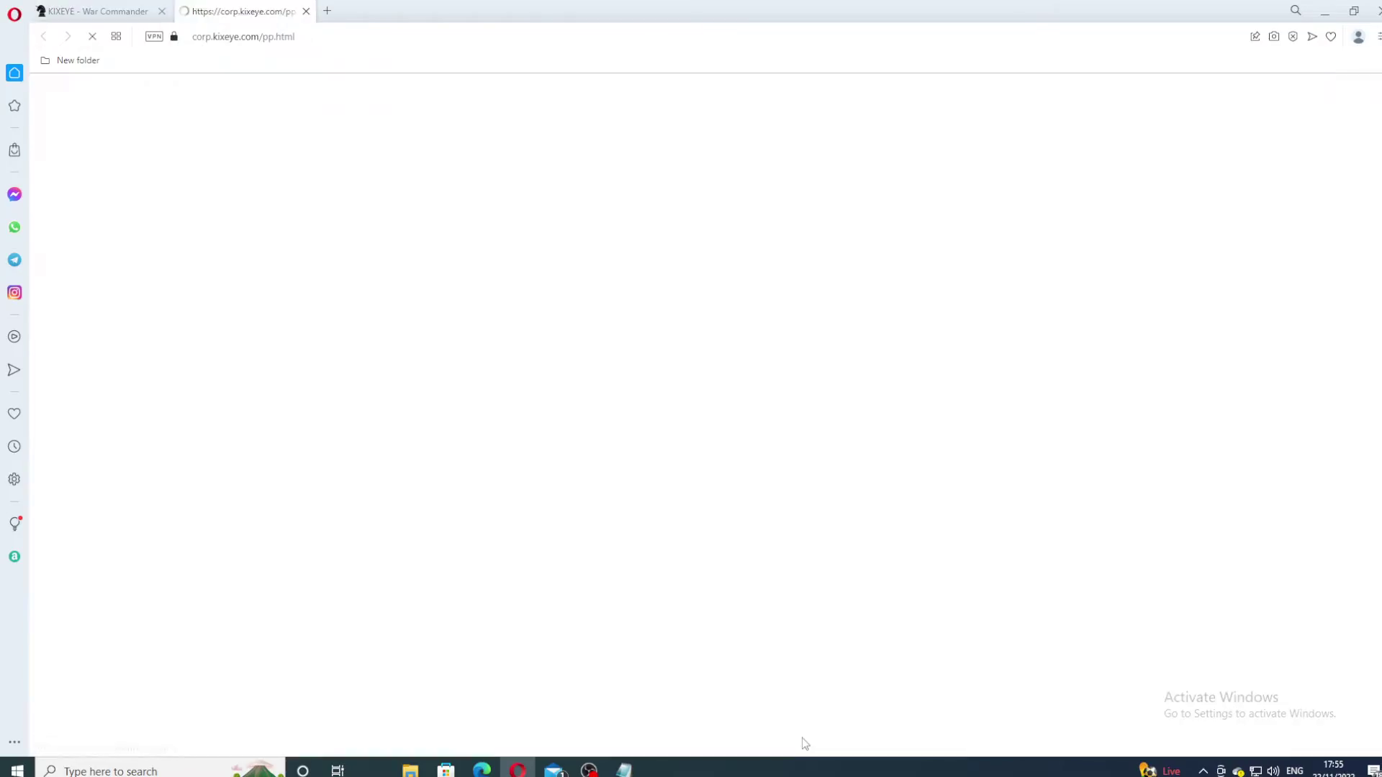
scroll(248, 229, down, 20)
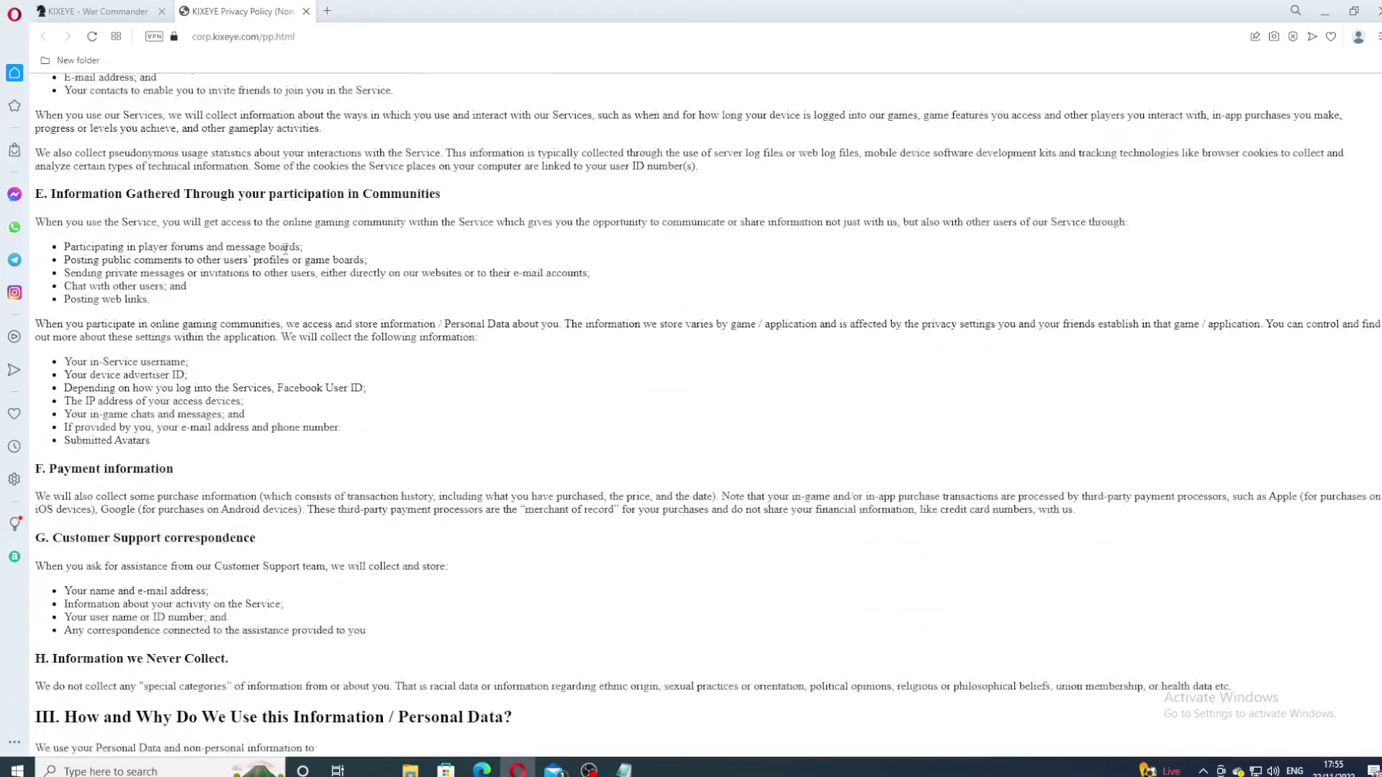
scroll(285, 248, down, 20)
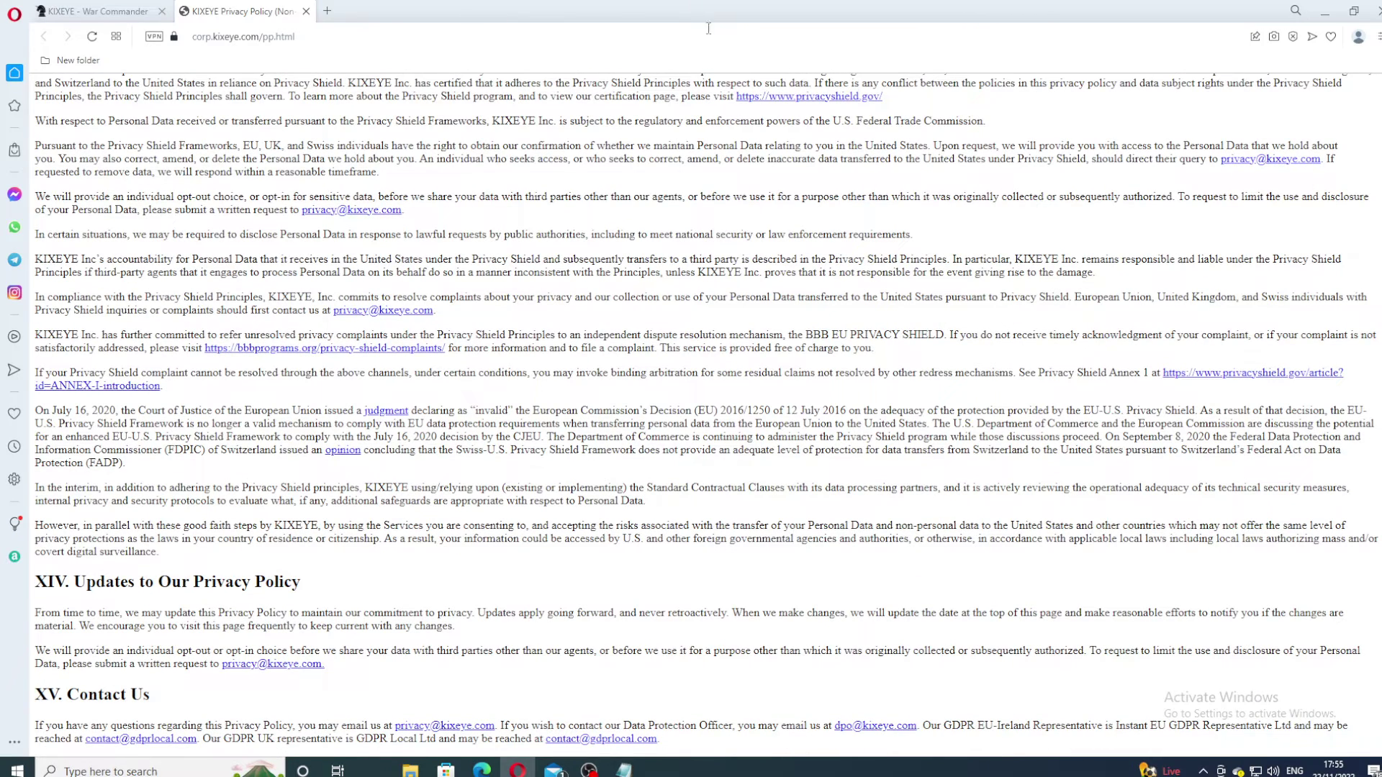
click(306, 11)
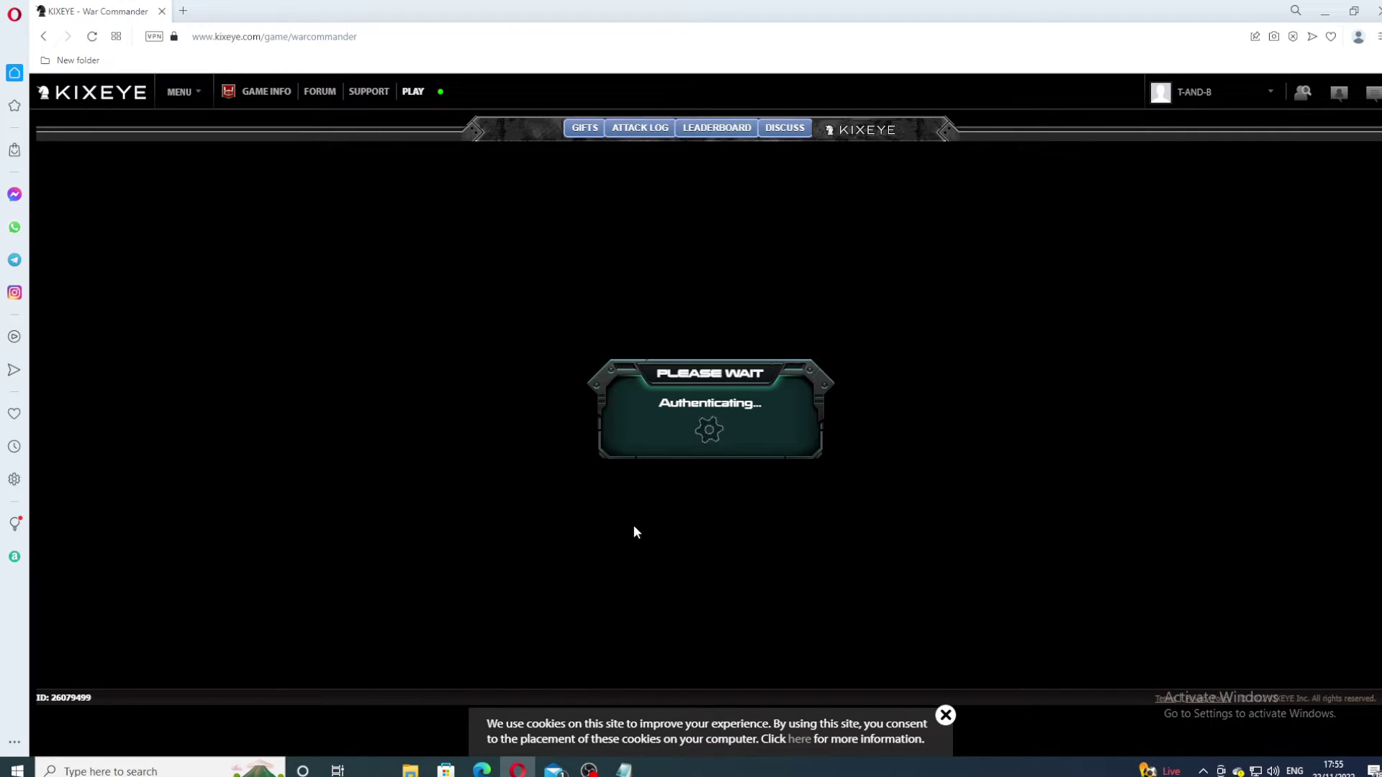
Dismiss the cookie banner at the bottom of the KIXEYE page.
click(945, 715)
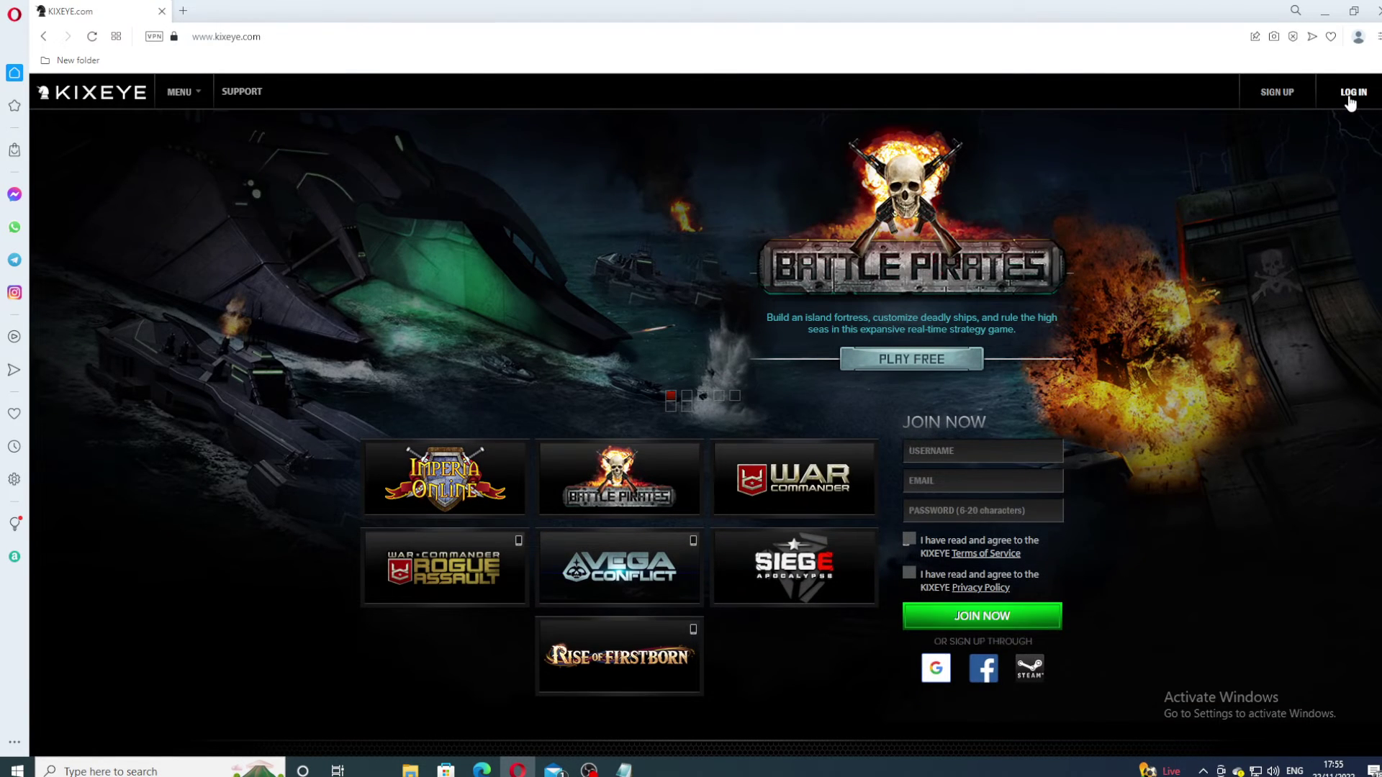
click(1350, 95)
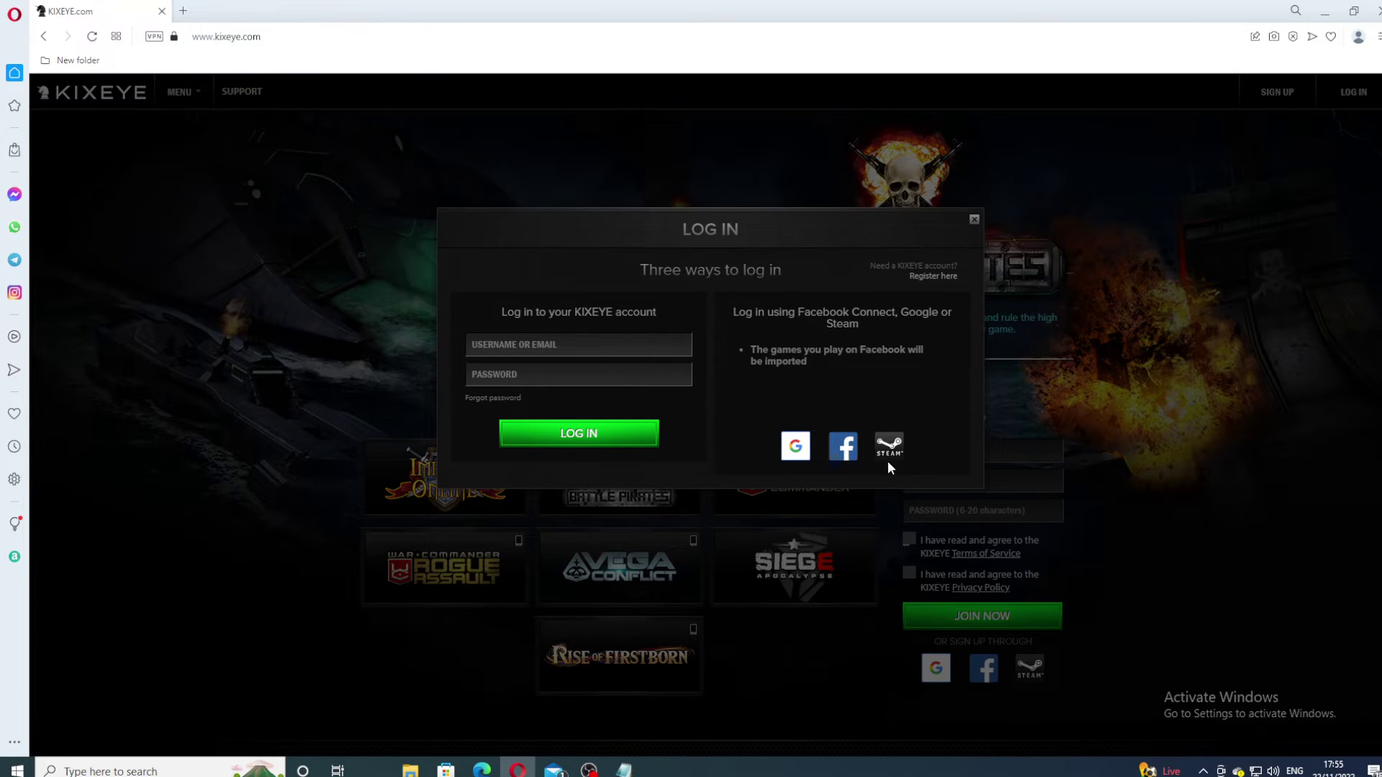
click(845, 452)
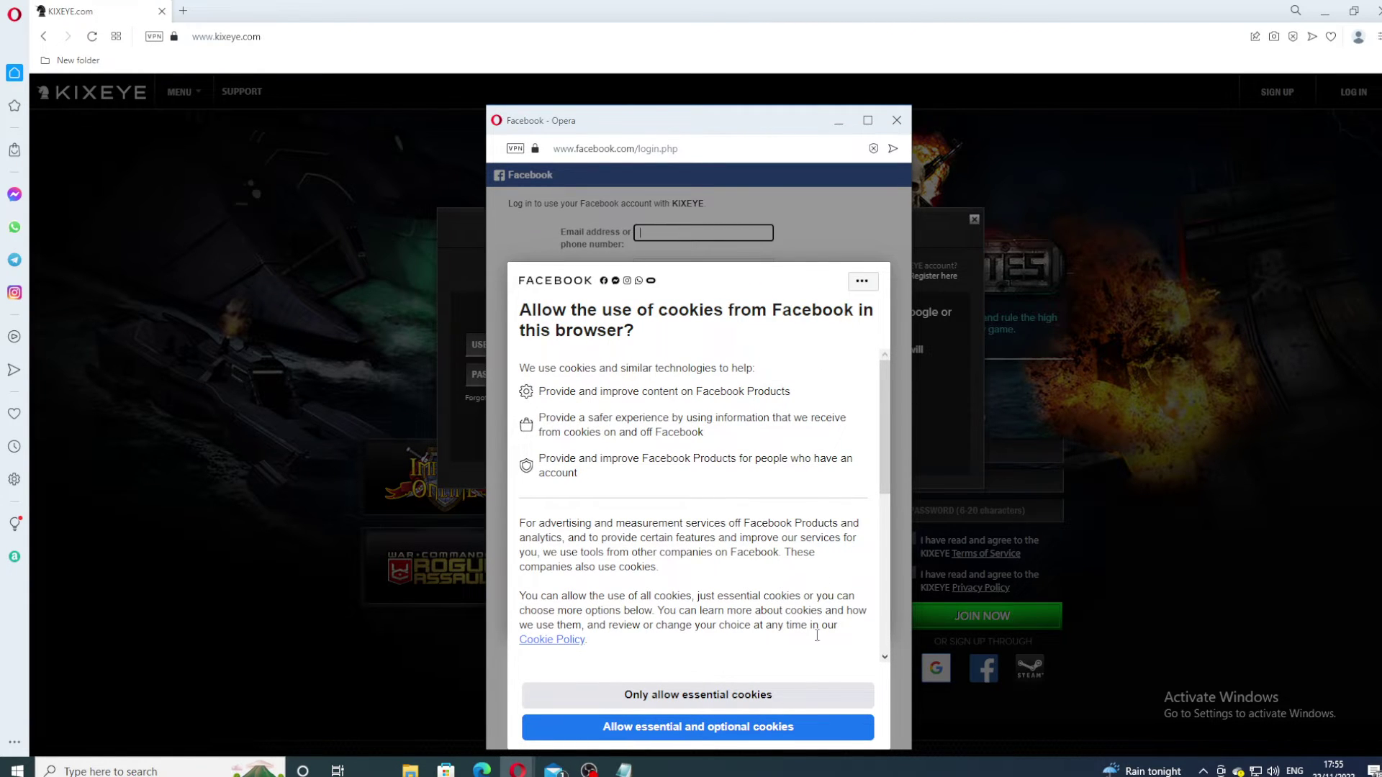
click(737, 728)
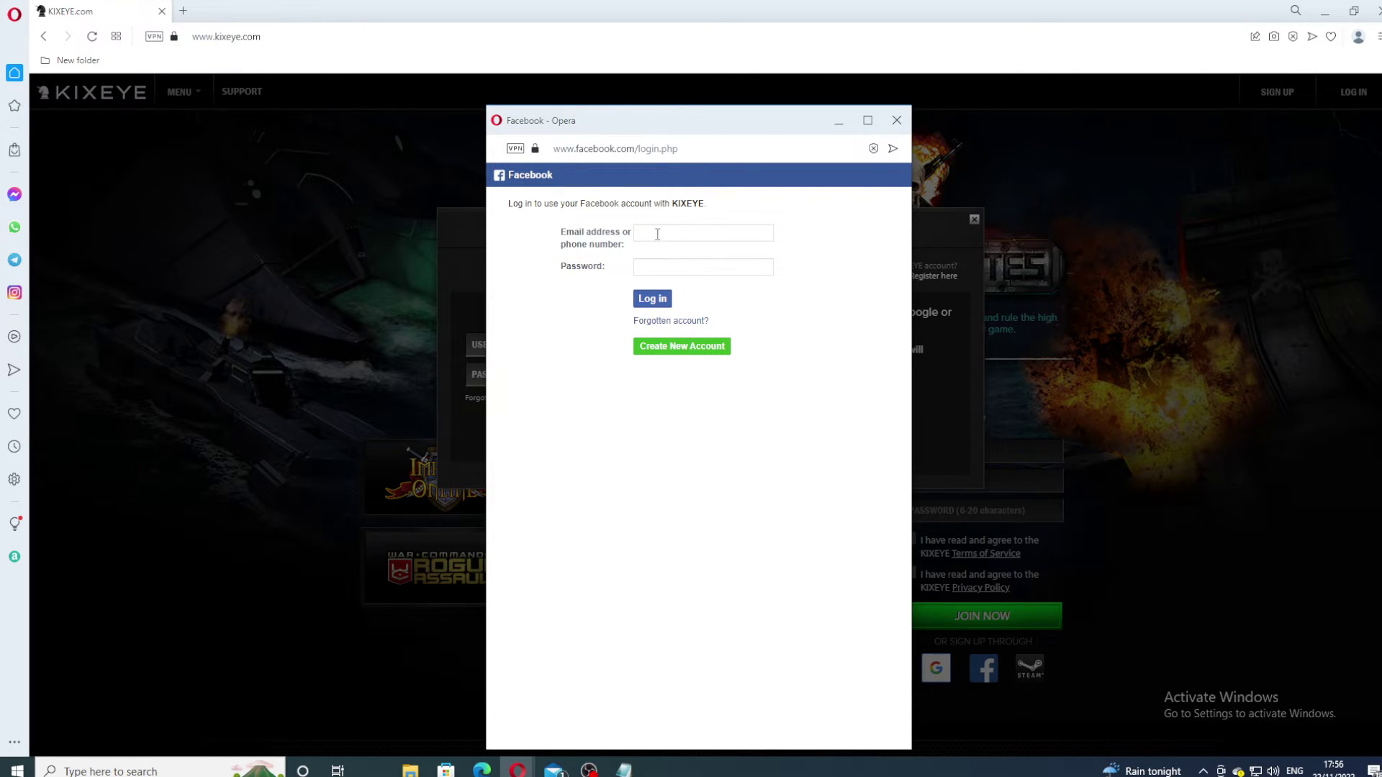
click(895, 120)
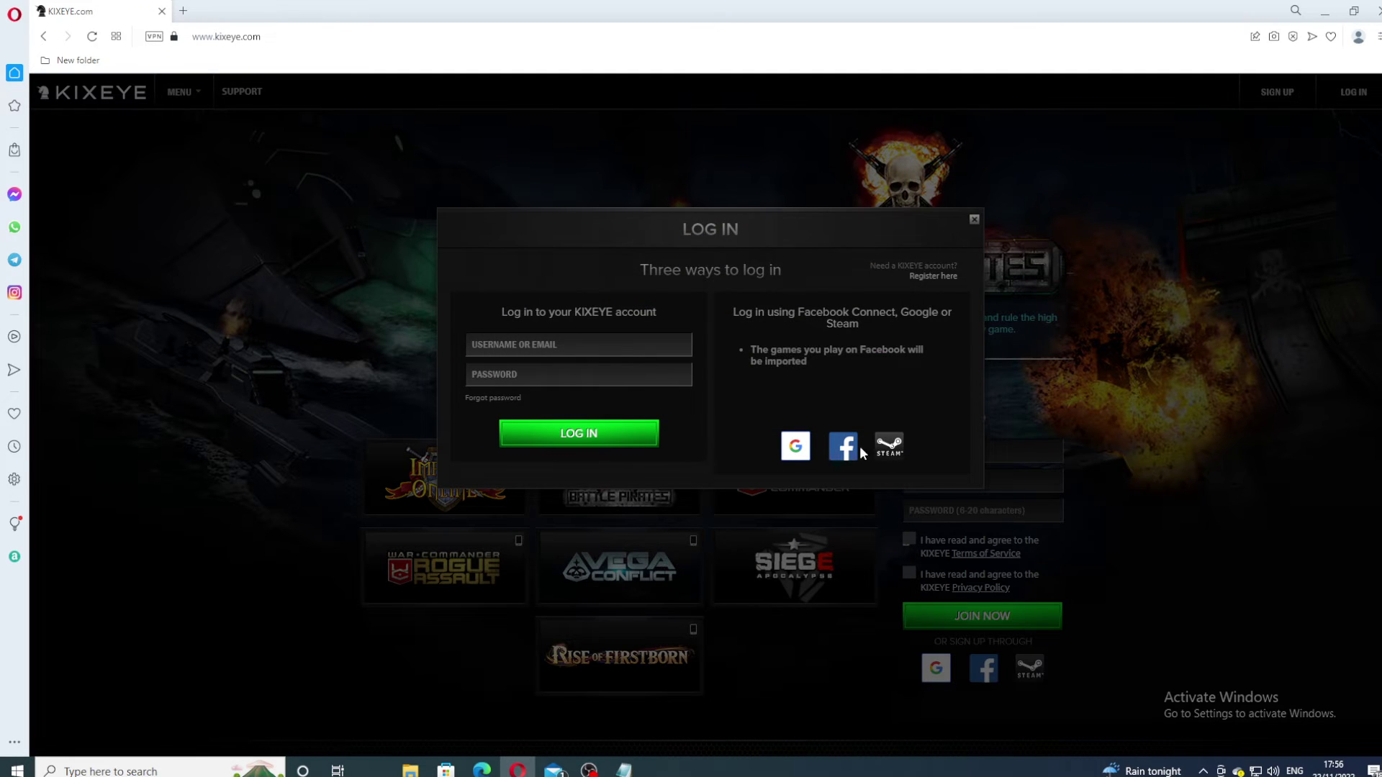
click(975, 221)
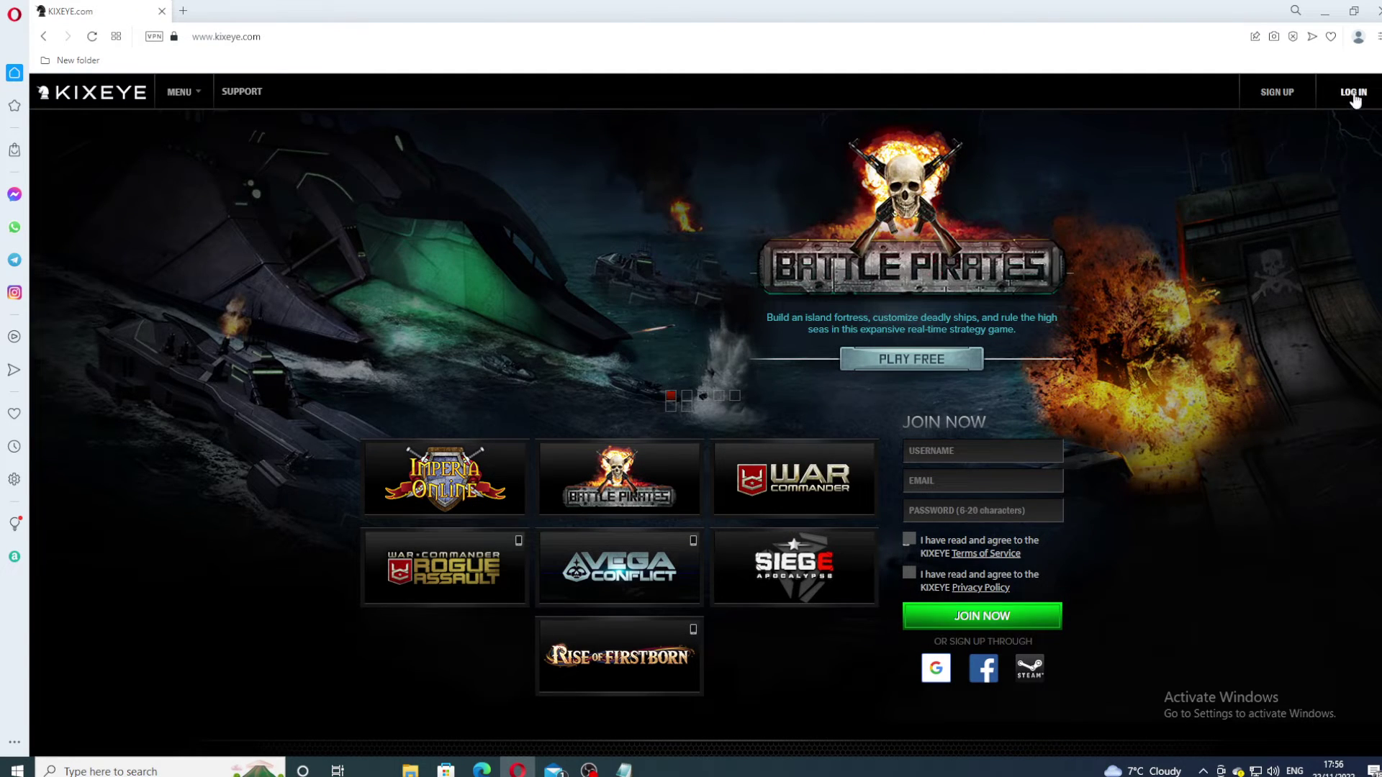
Re-enter the account username and password in the KIXEYE LOG IN dialog and submit.
click(1353, 100)
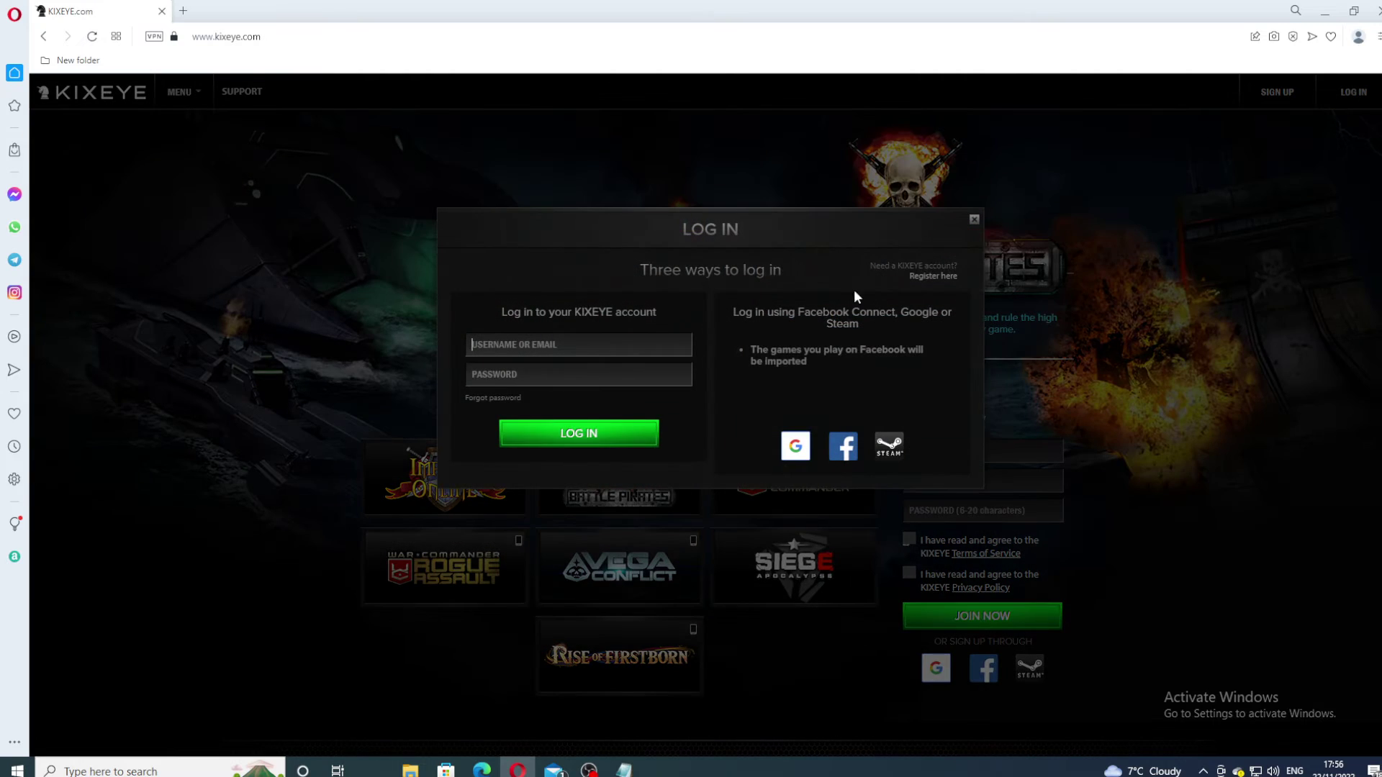
click(630, 346)
text(t)
text(t)
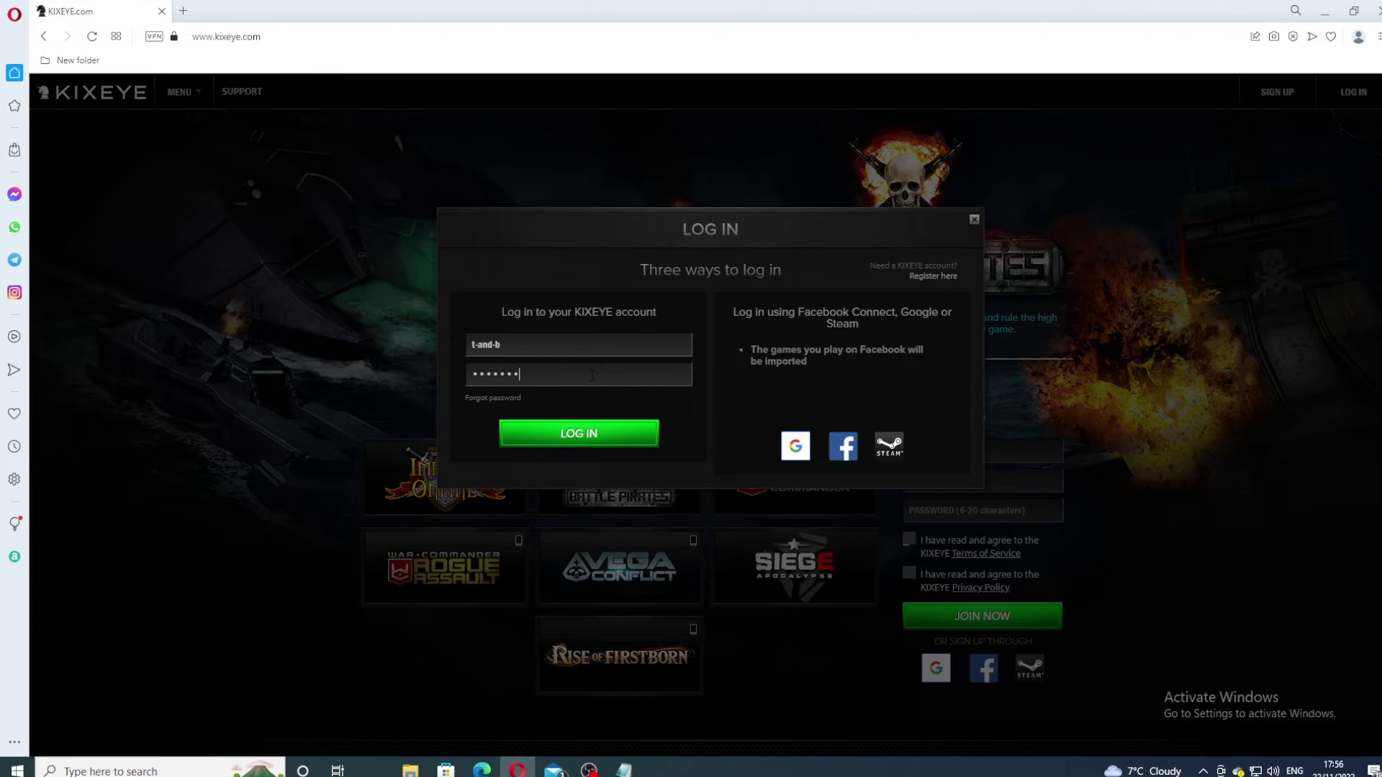
click(585, 424)
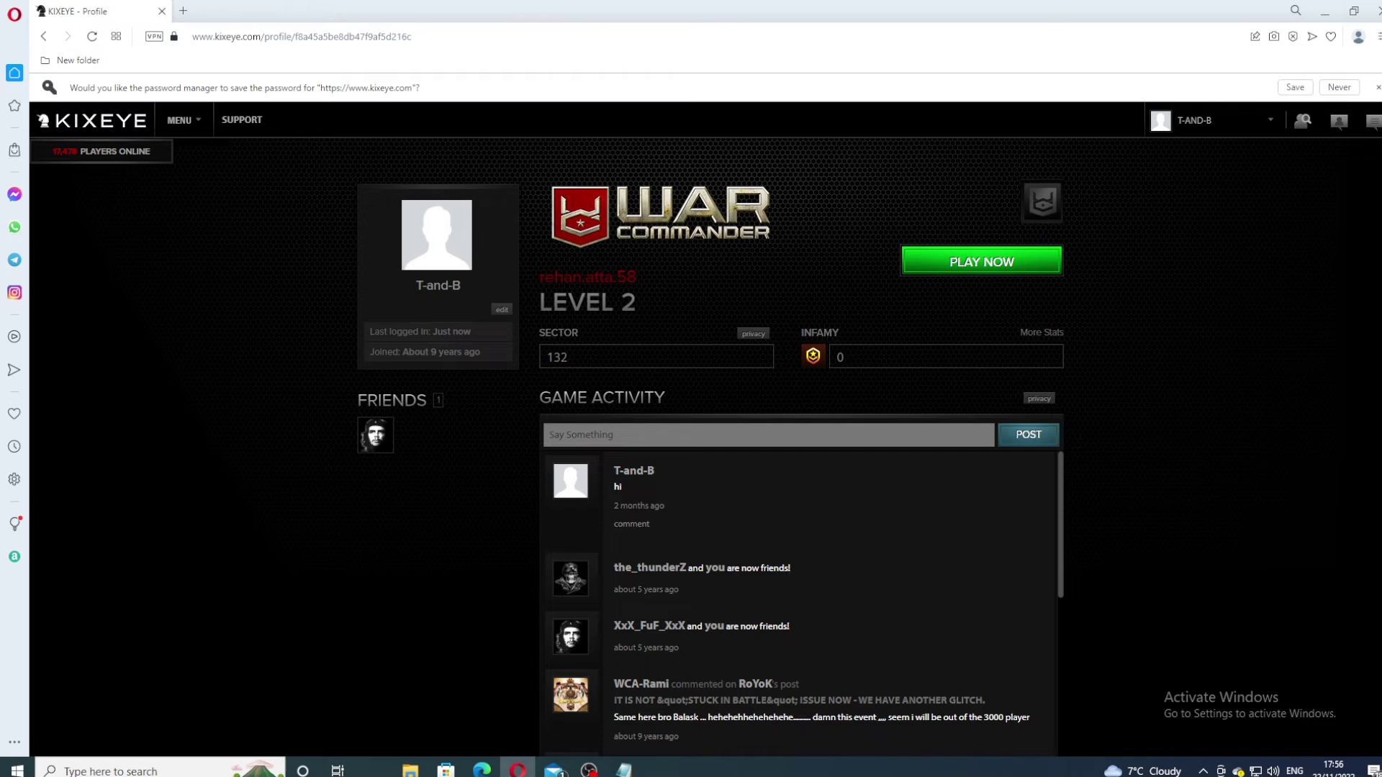
Launch War Commander with PLAY NOW and wait on the Authenticating box, then switch windows from the taskbar.
click(984, 267)
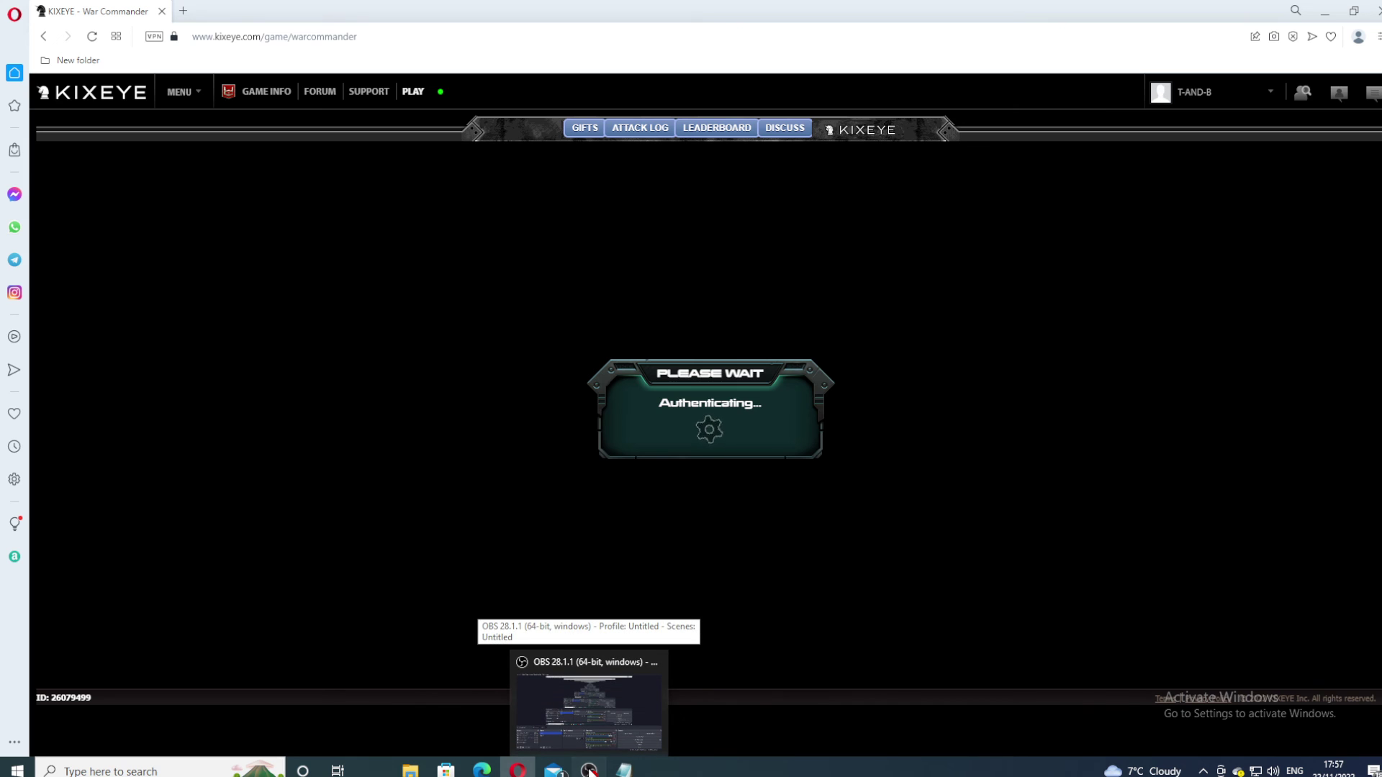
click(590, 770)
click(590, 770)
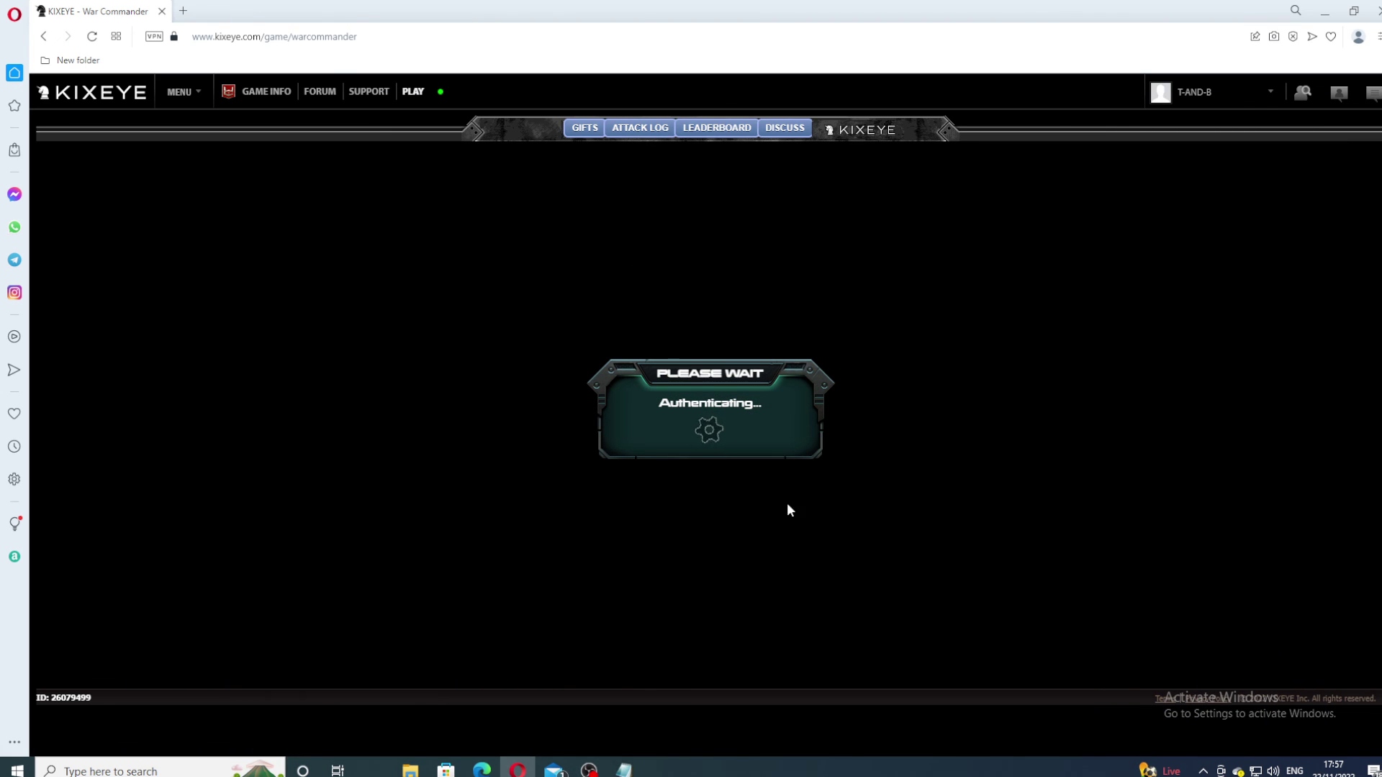